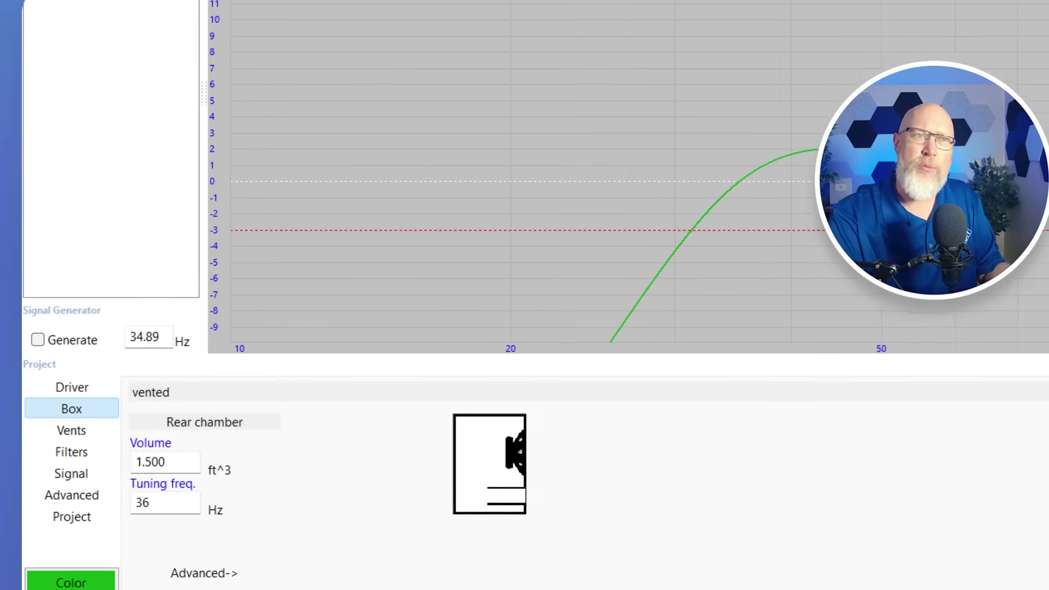
double_click(236, 457)
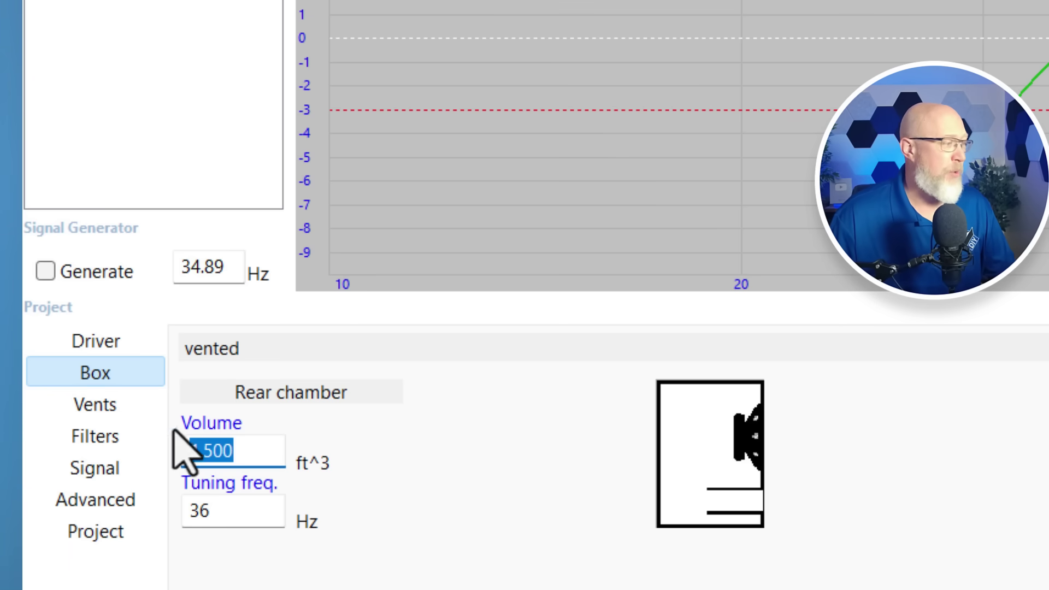
key("shift+Tab")
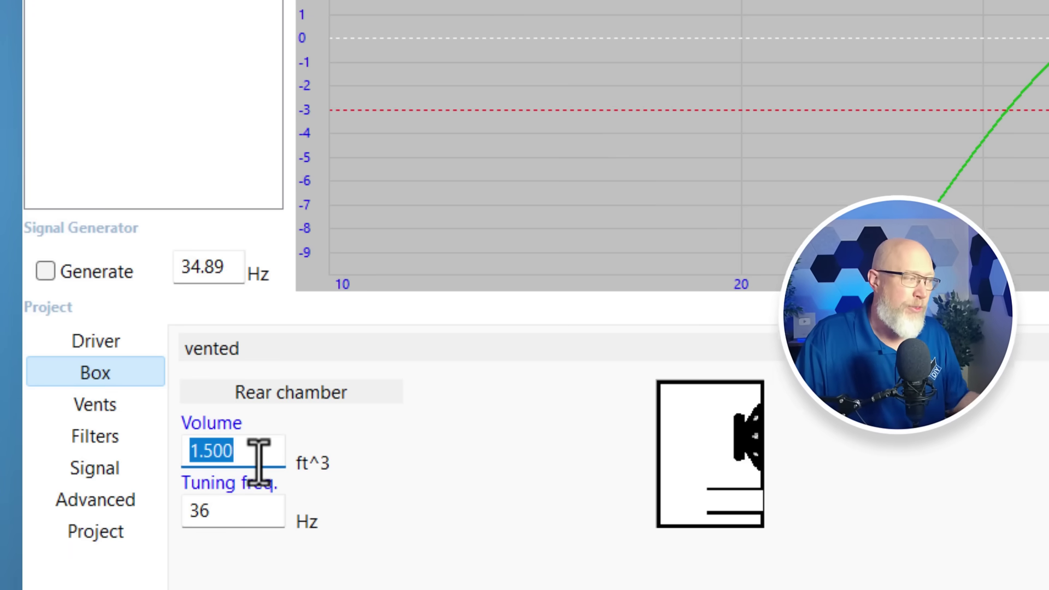
type("1.737")
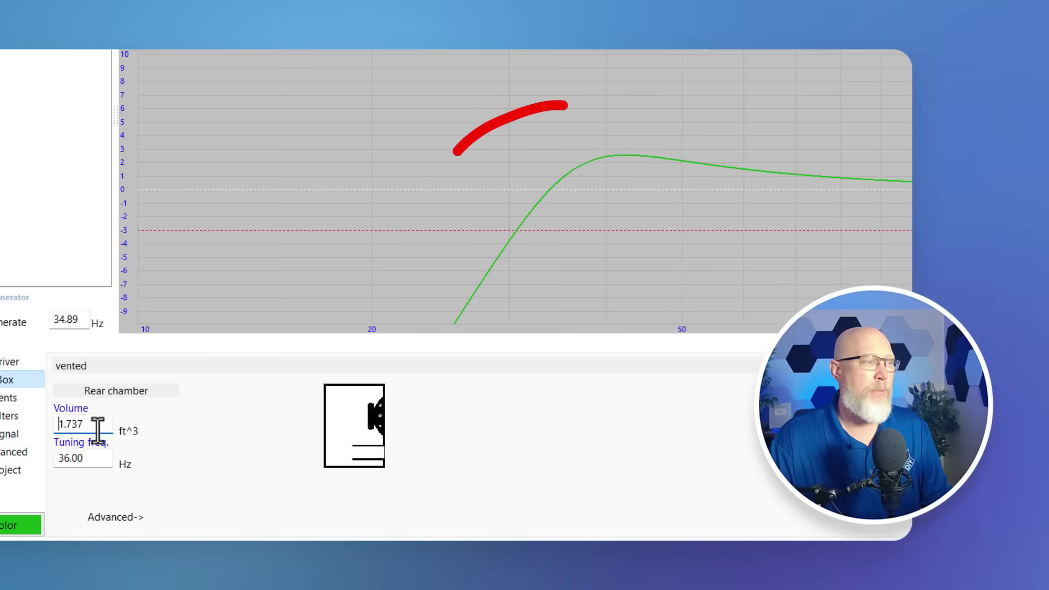
key("Up")
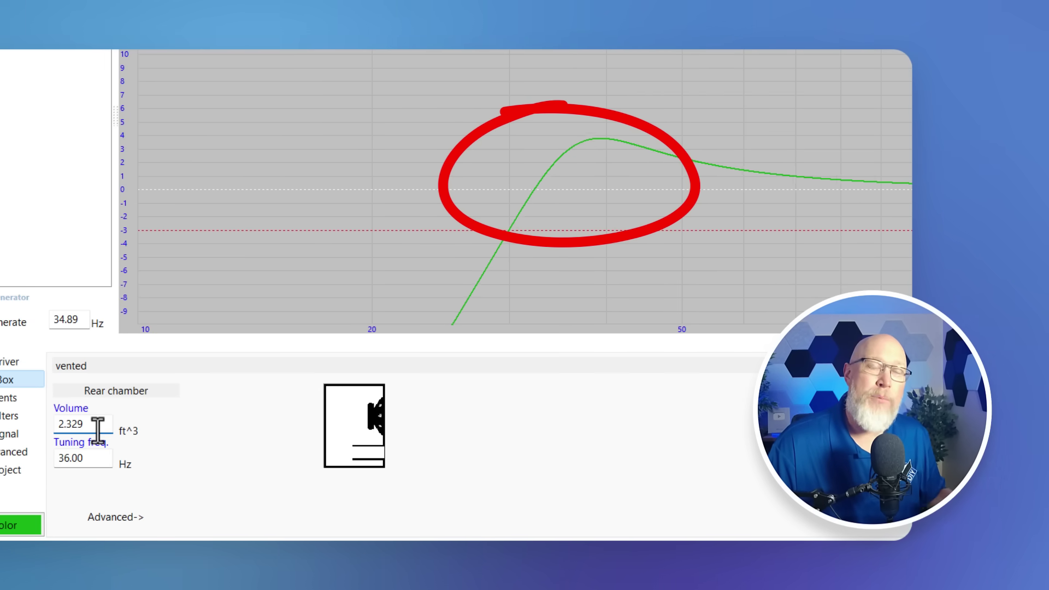
key("Down")
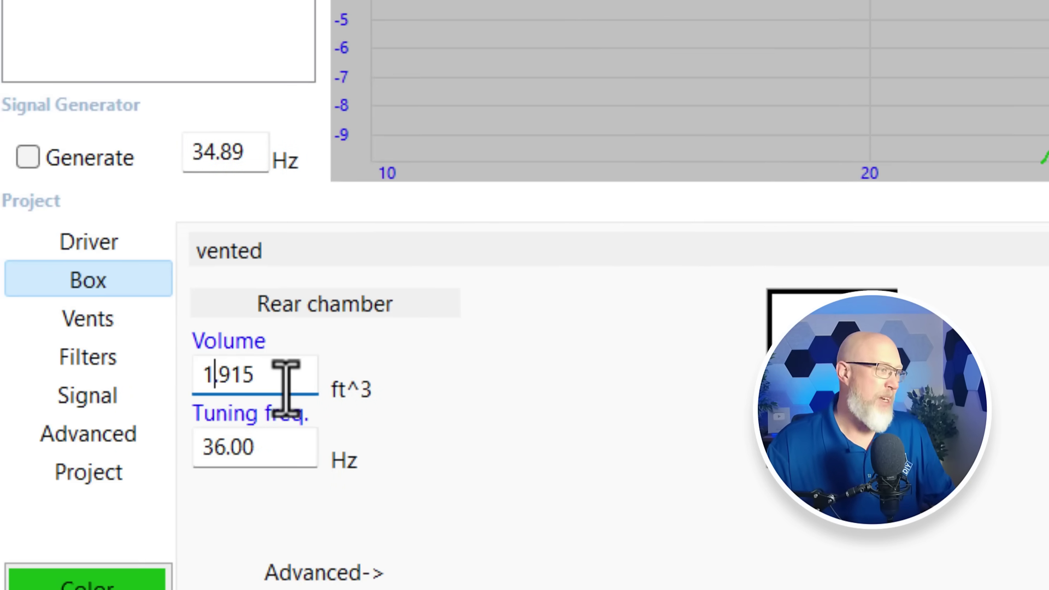
scroll(286, 385, "down", 5)
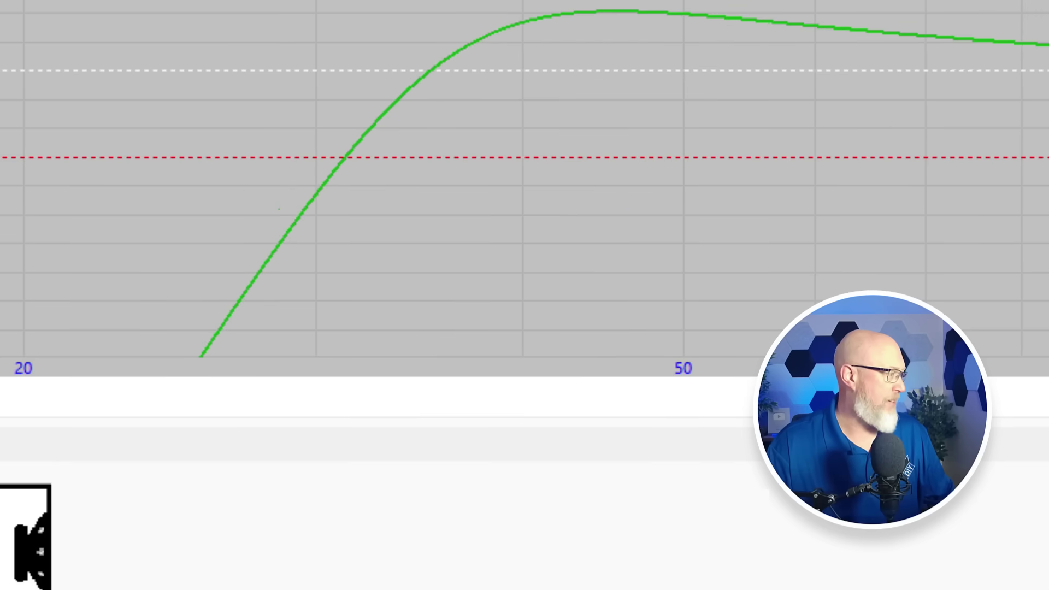
scroll(583, 193, "down", 3)
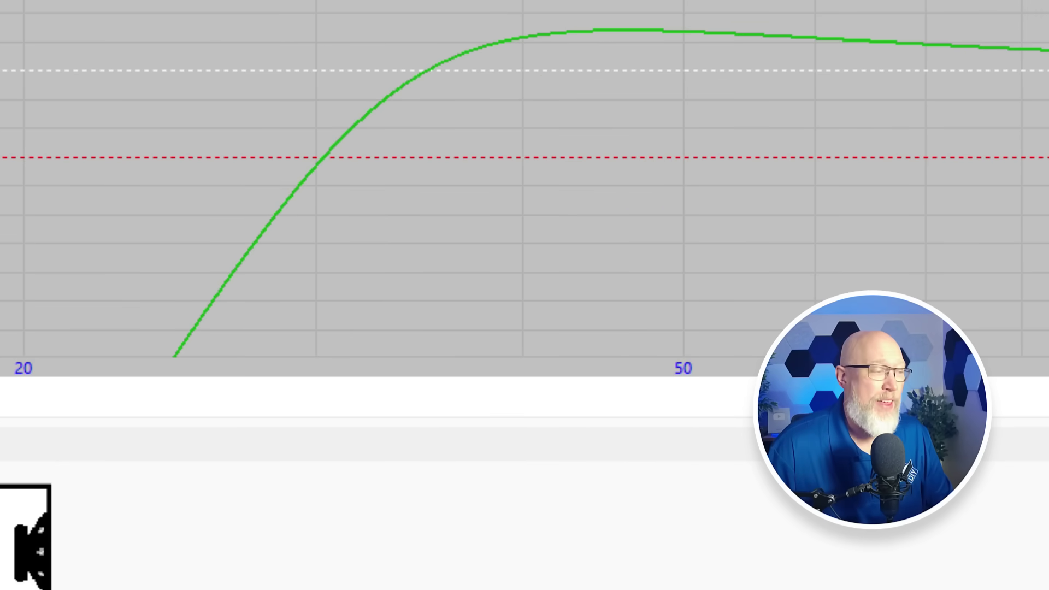
scroll(597, 193, "up", 2)
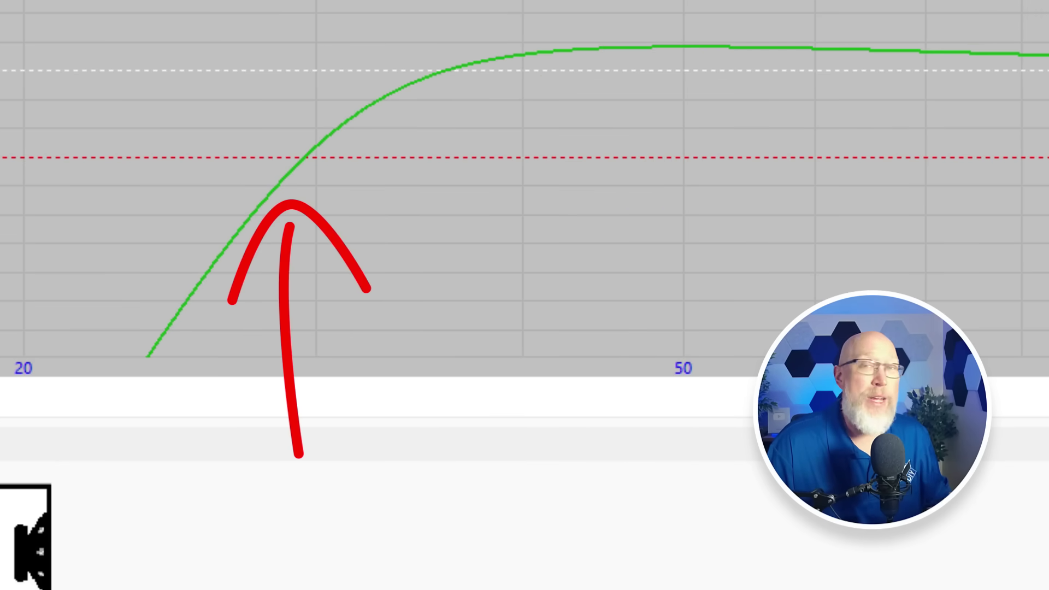
scroll(597, 194, "up", 1)
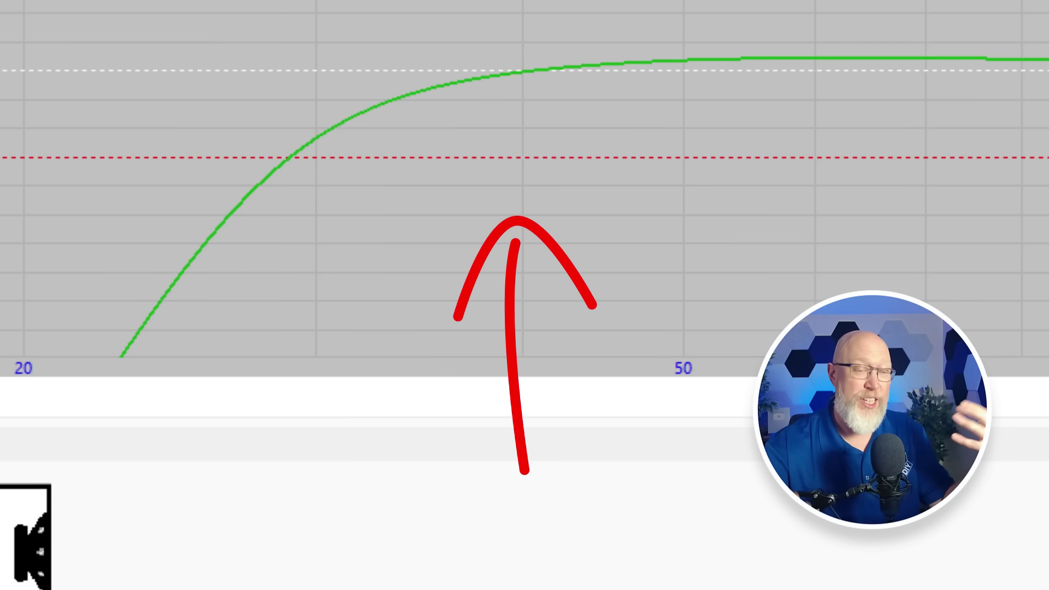
scroll(546, 219, "up", 2)
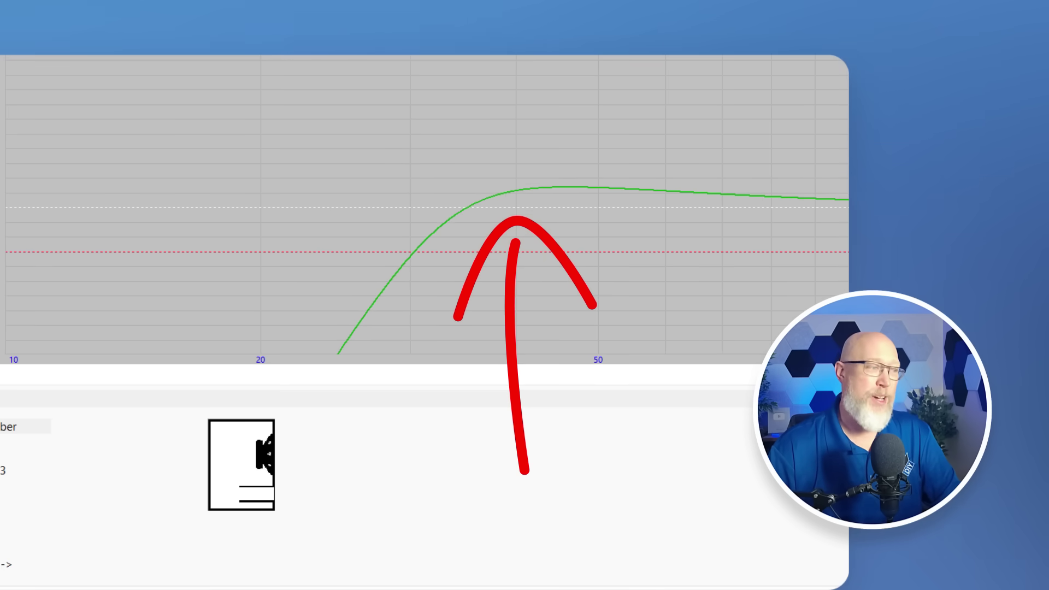
scroll(593, 265, "up", 1)
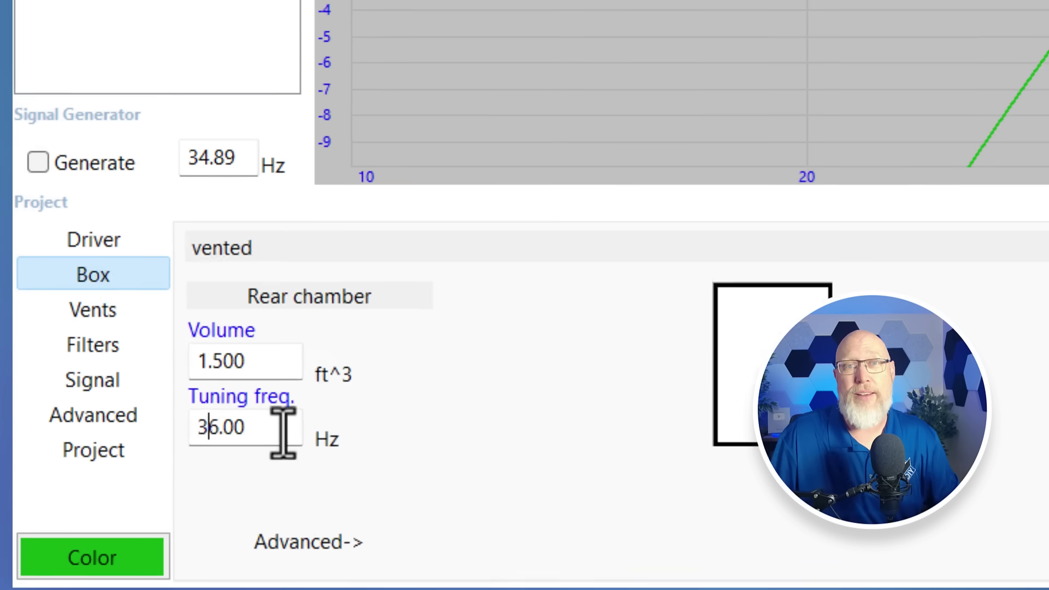
Make the WinISD vent square and plot cone excursion, crossing the ~11 mm Xmax near 31 Hz.
left_click(50, 392)
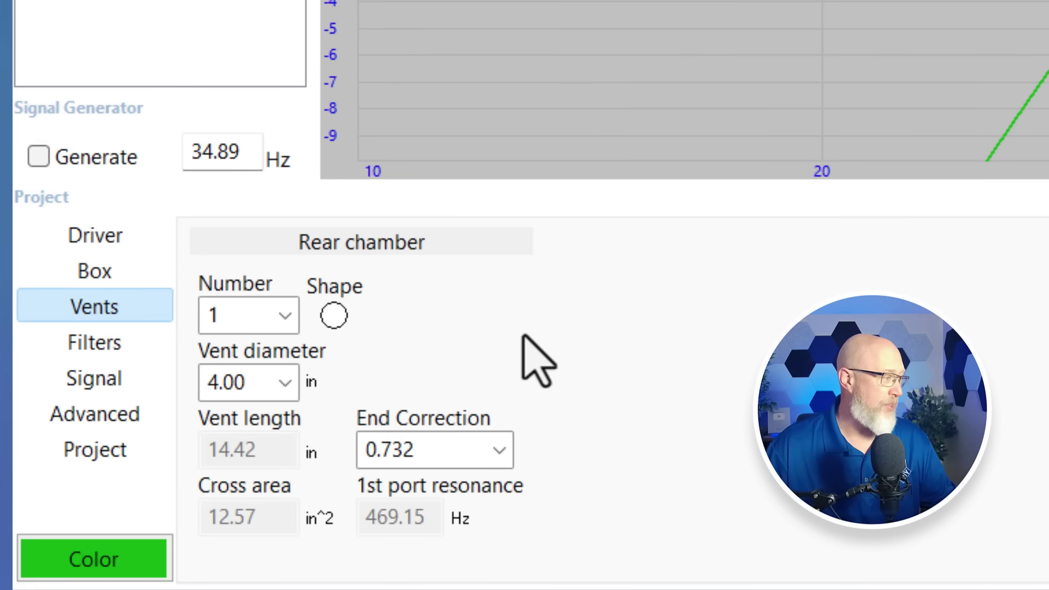
left_click(333, 315)
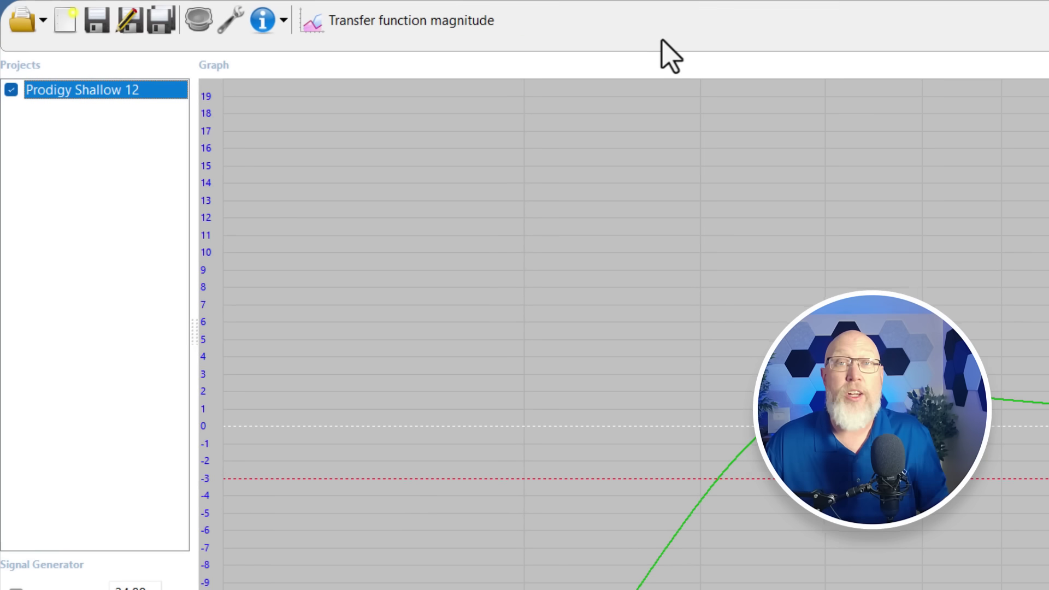
left_click(410, 24)
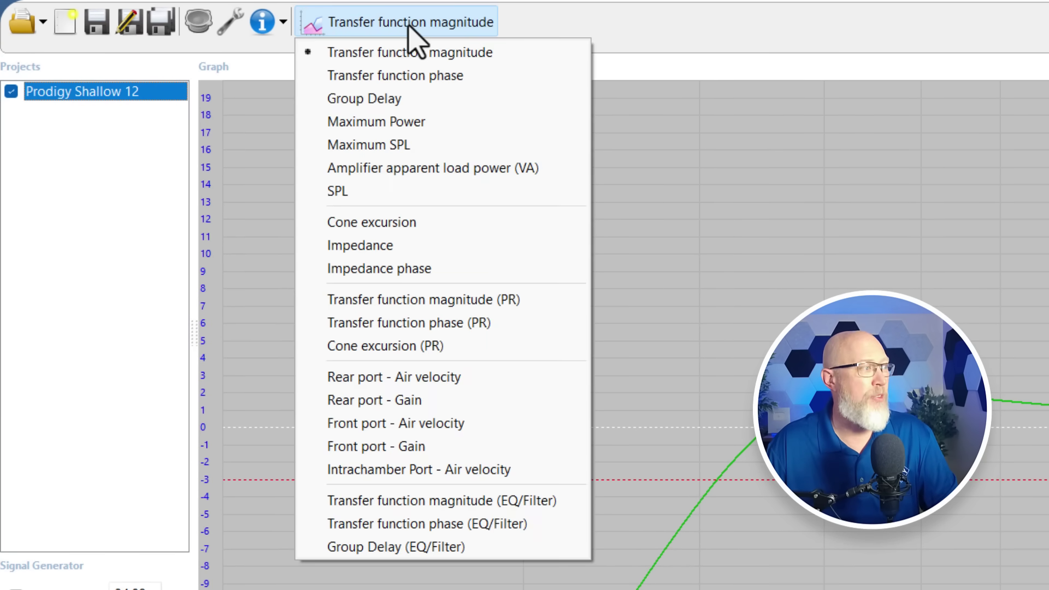
left_click(404, 222)
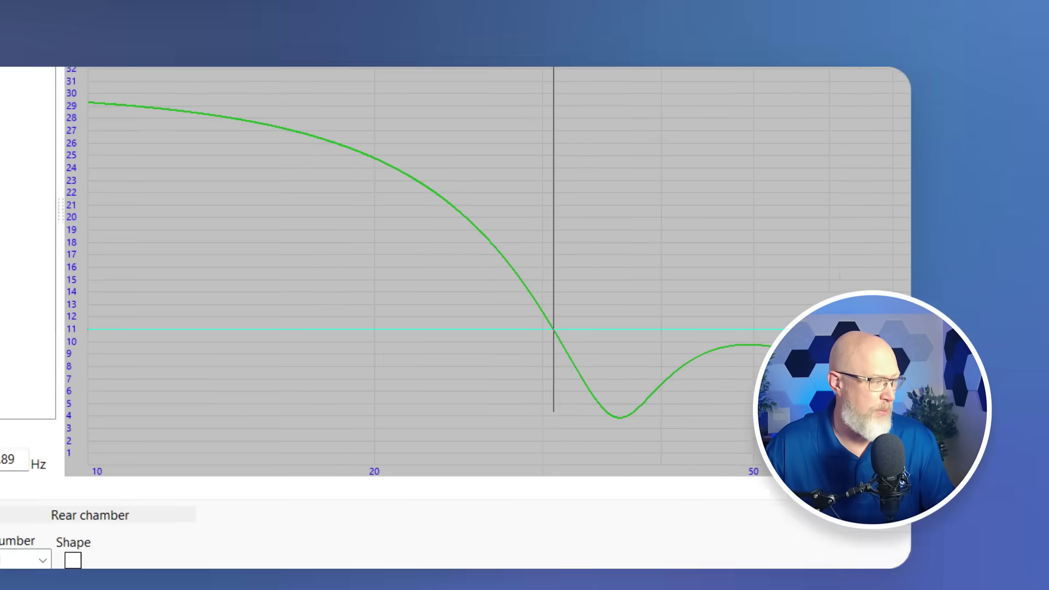
Switch the WinISD graph to Rear port - Air velocity, peaking near 33 m/s.
left_click(273, 30)
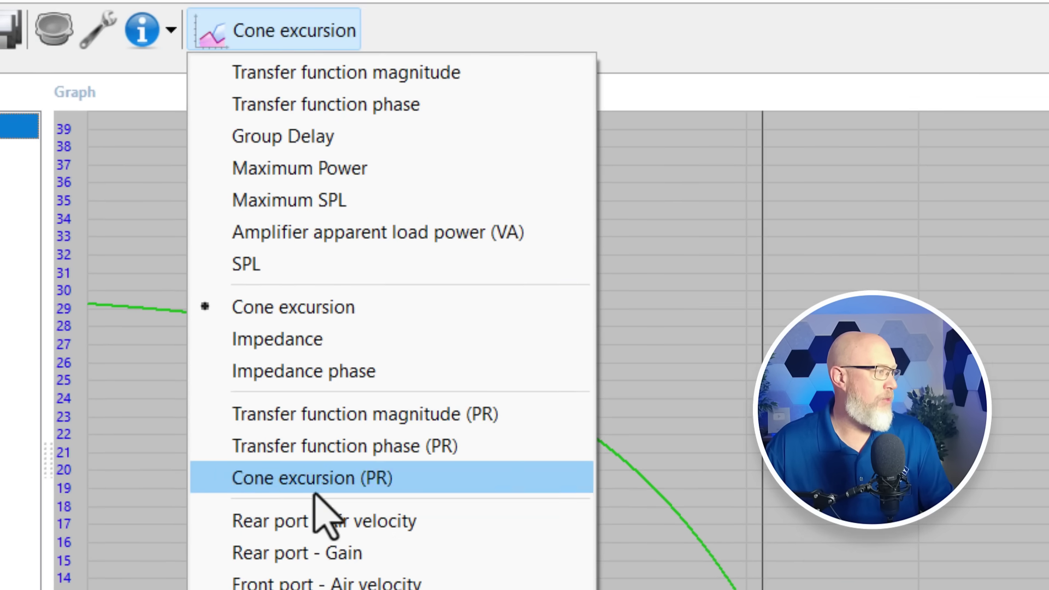
left_click(315, 527)
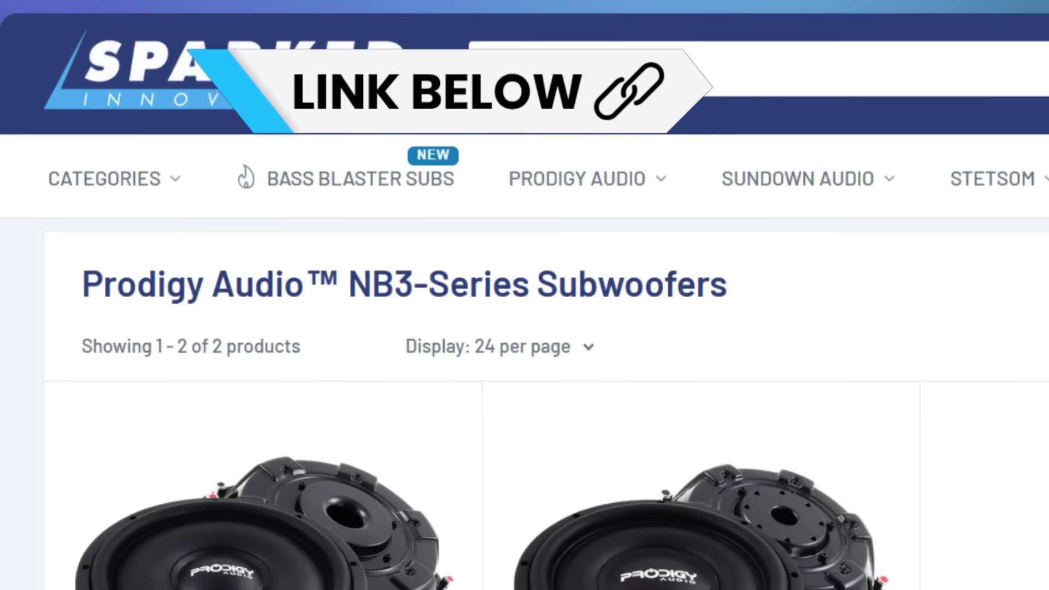
scroll(547, 405, "down", 2)
scroll(525, 404, "down", 2)
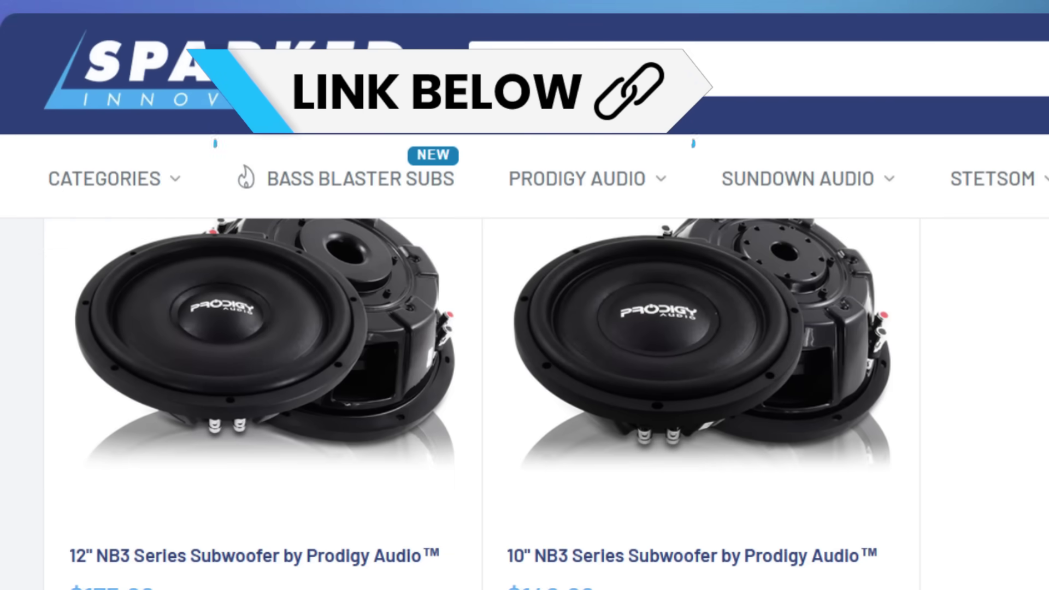
scroll(524, 405, "up", 2)
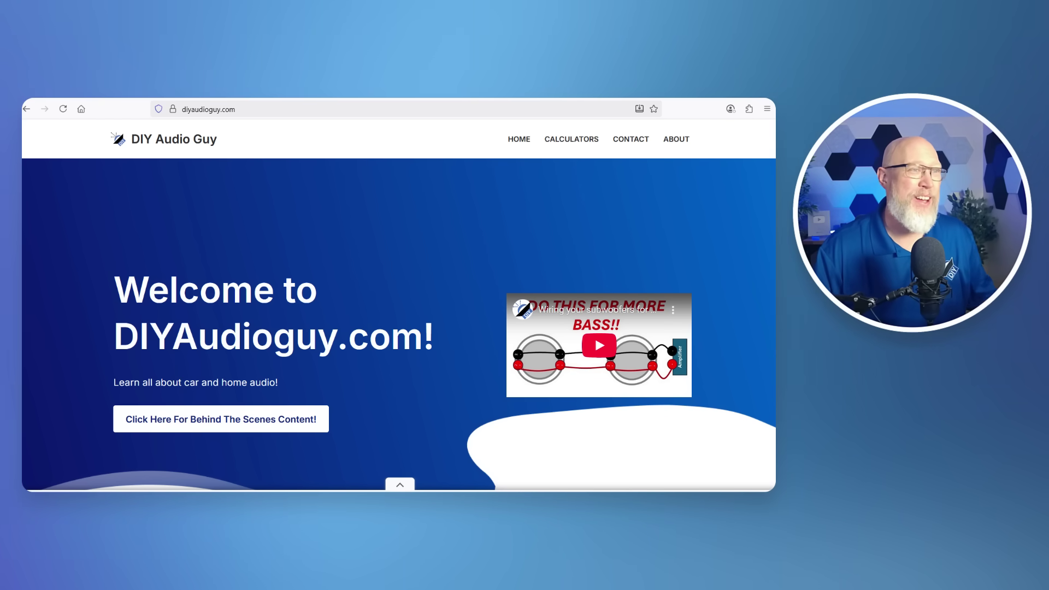
Open the Slot Port Cut Sheet Builder link from the DIY Audio Guy calculators section.
scroll(491, 213, "down", 4)
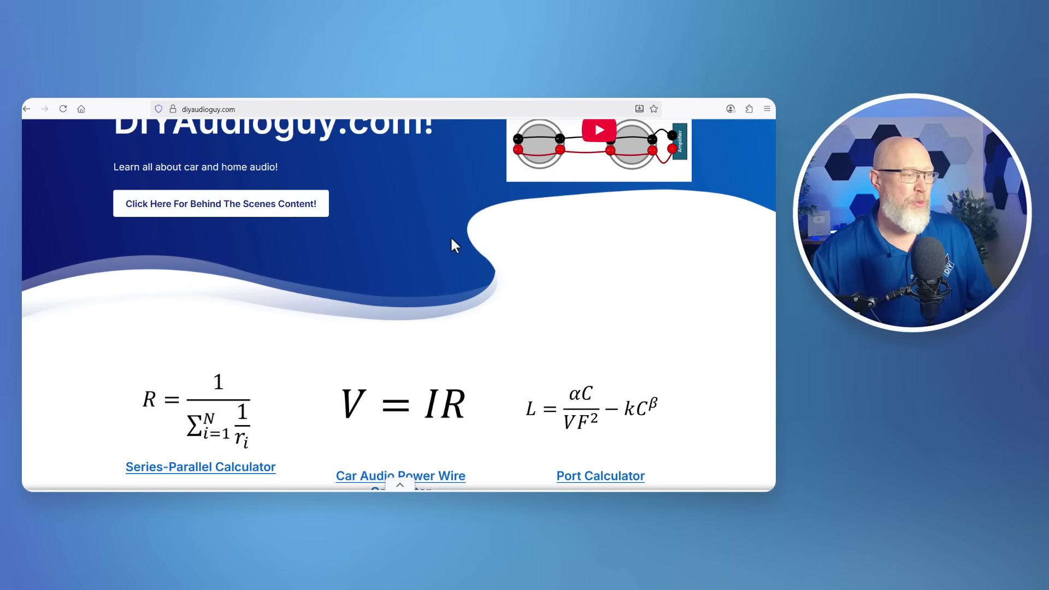
scroll(462, 237, "down", 2)
scroll(522, 216, "down", 5)
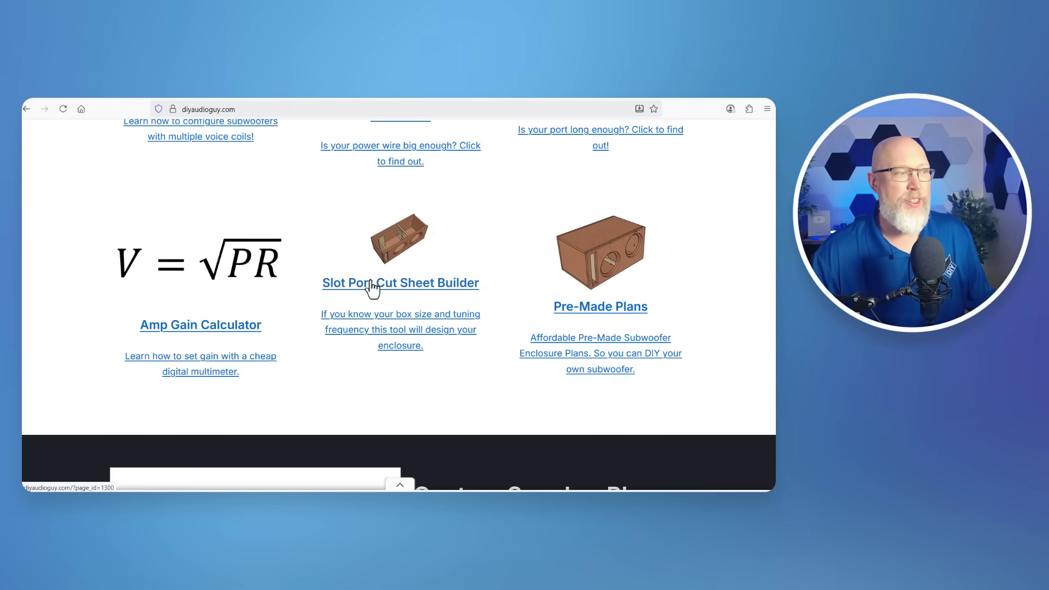
left_click(371, 284)
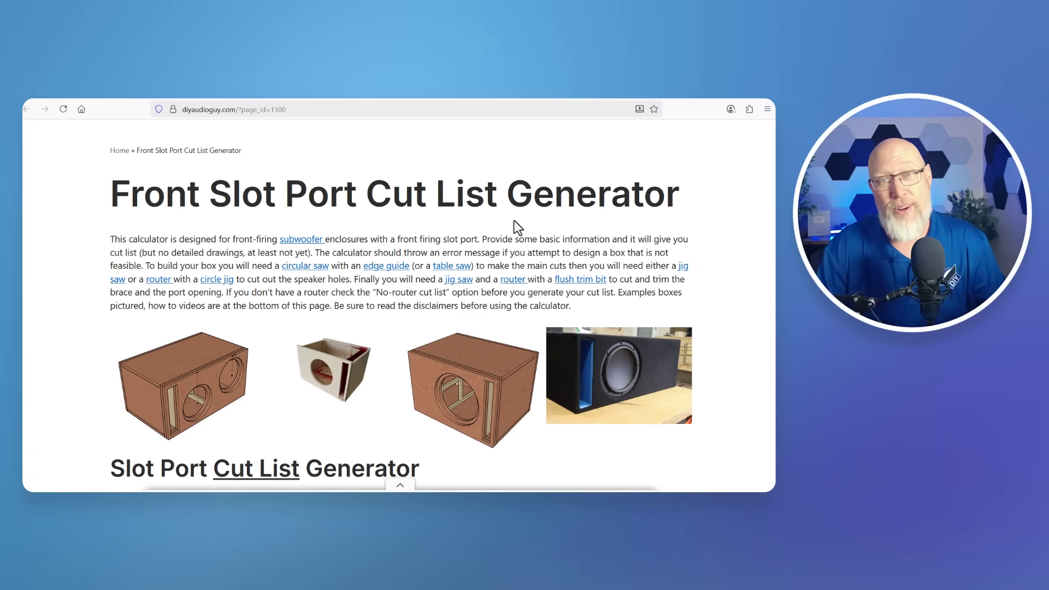
Enter the box dimensions: width 36, height 5.5, max depth 26, port width 4.
scroll(482, 256, "down", 3)
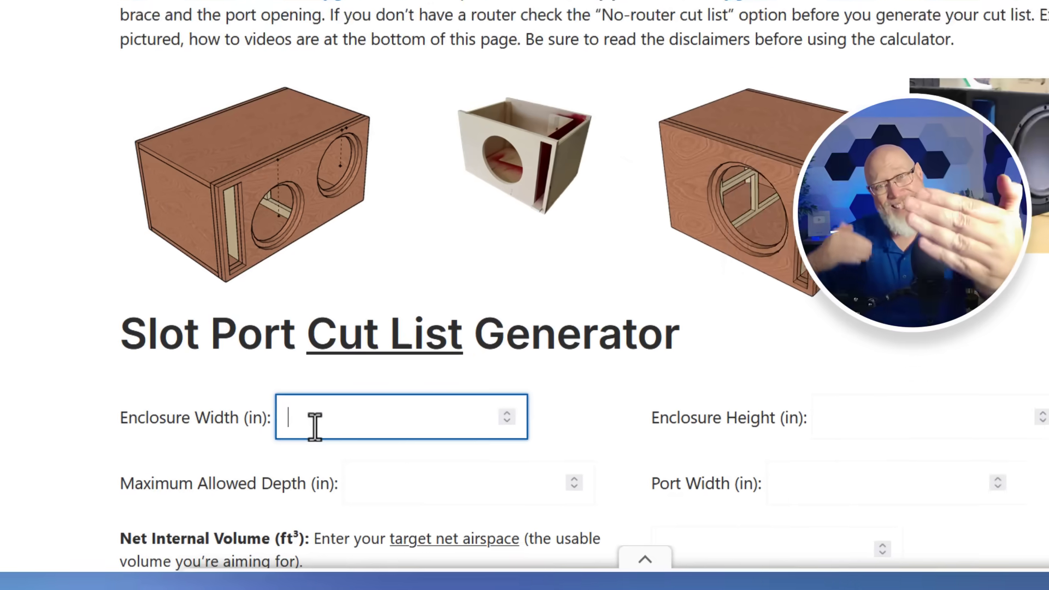
type("36")
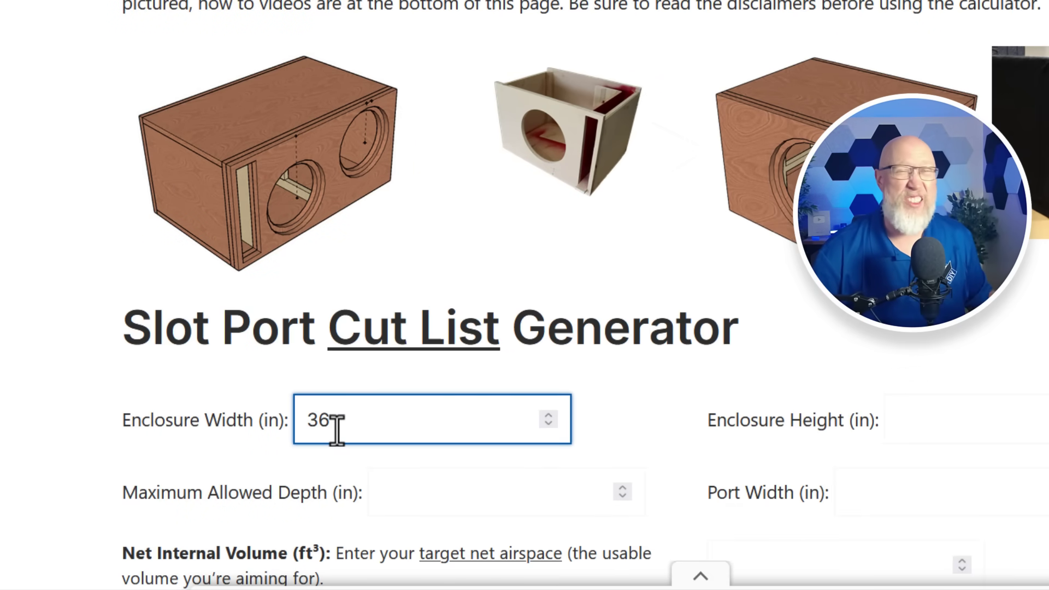
left_click(986, 428)
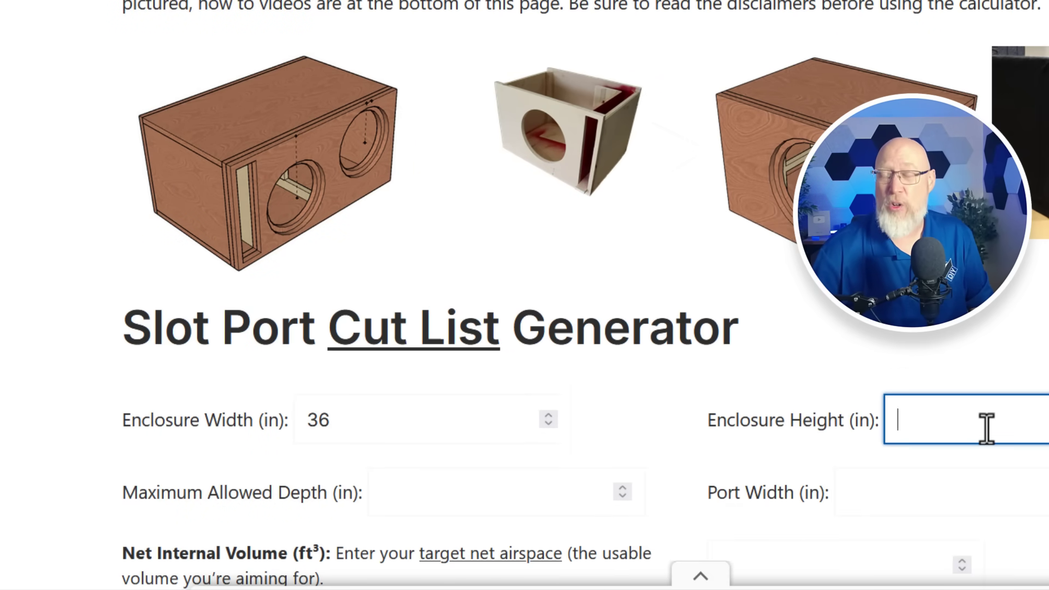
type("5.5")
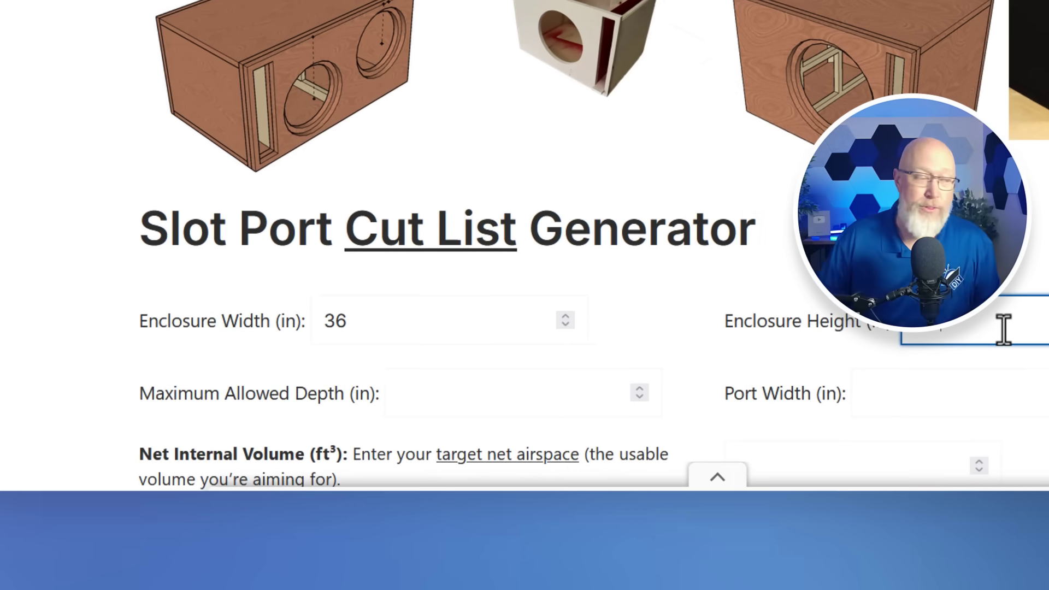
scroll(618, 428, "down", 4)
left_click(149, 501)
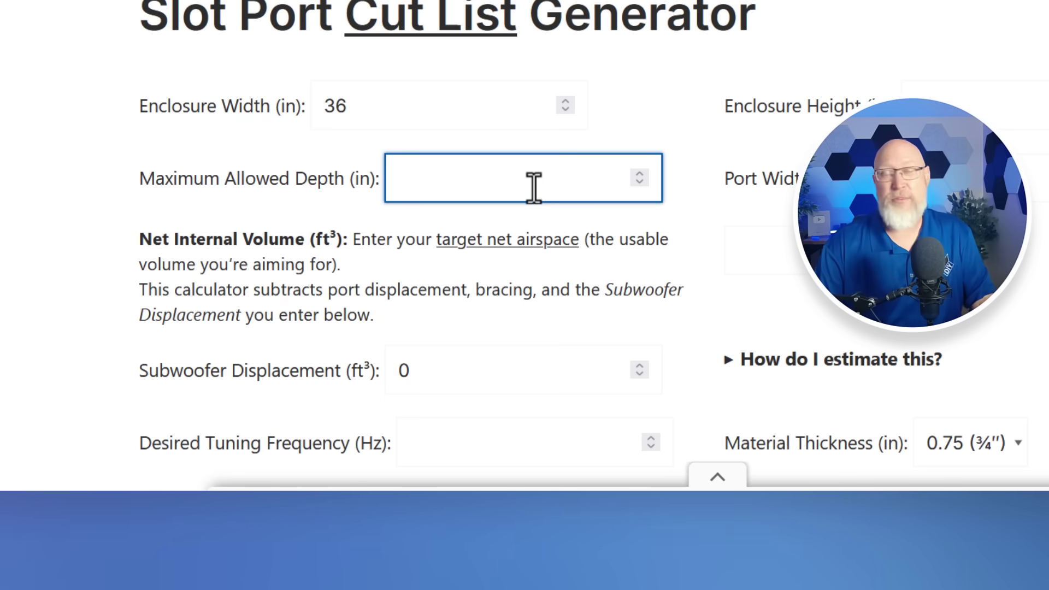
type("26")
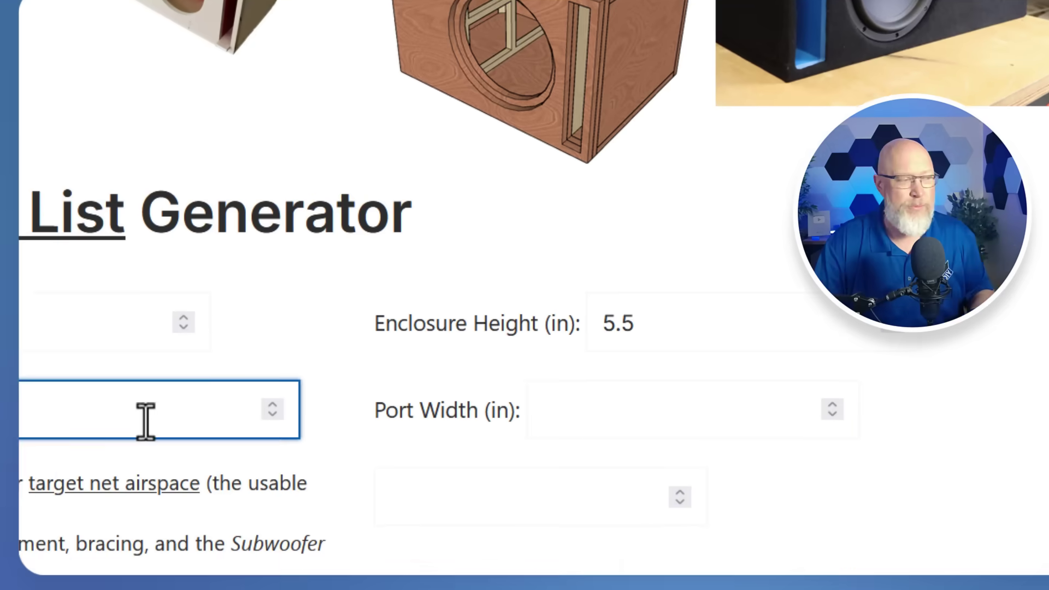
left_click(1013, 186)
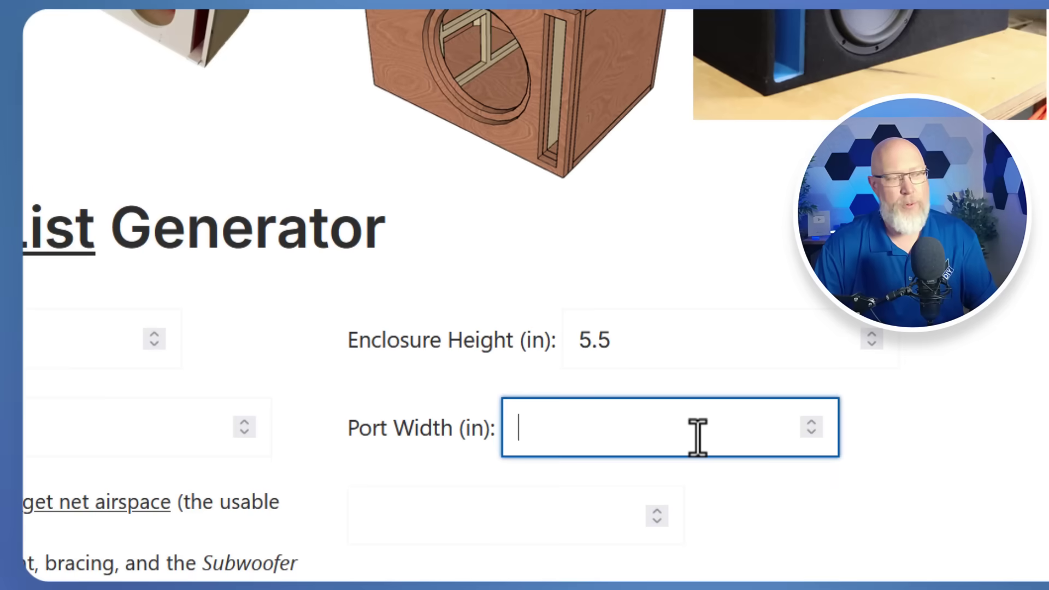
type("4")
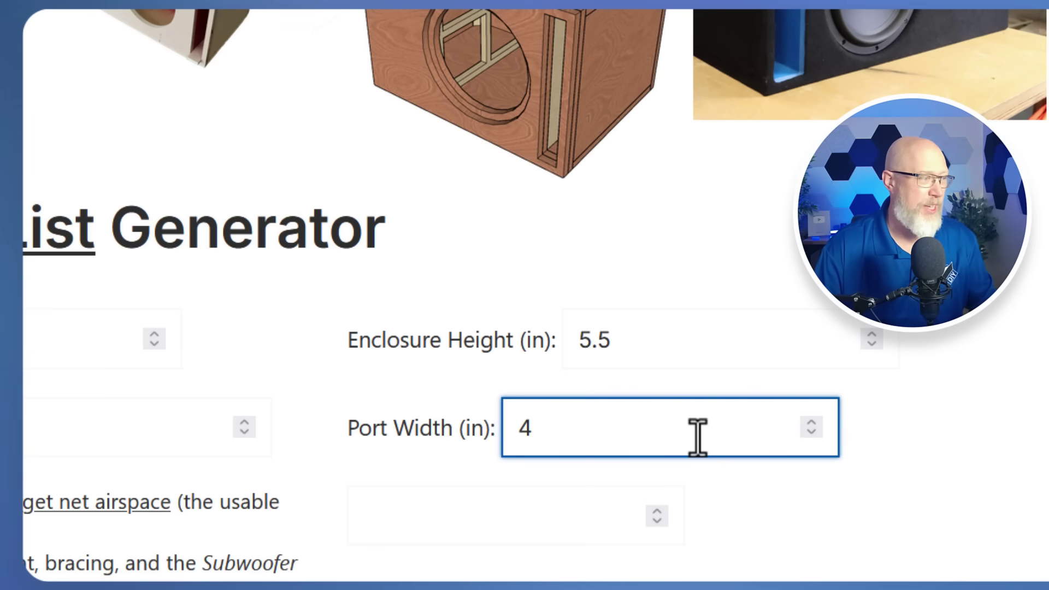
Set net volume 1.5 ft³, subwoofer displacement .15, and tuning frequency 36 Hz.
left_click(445, 525)
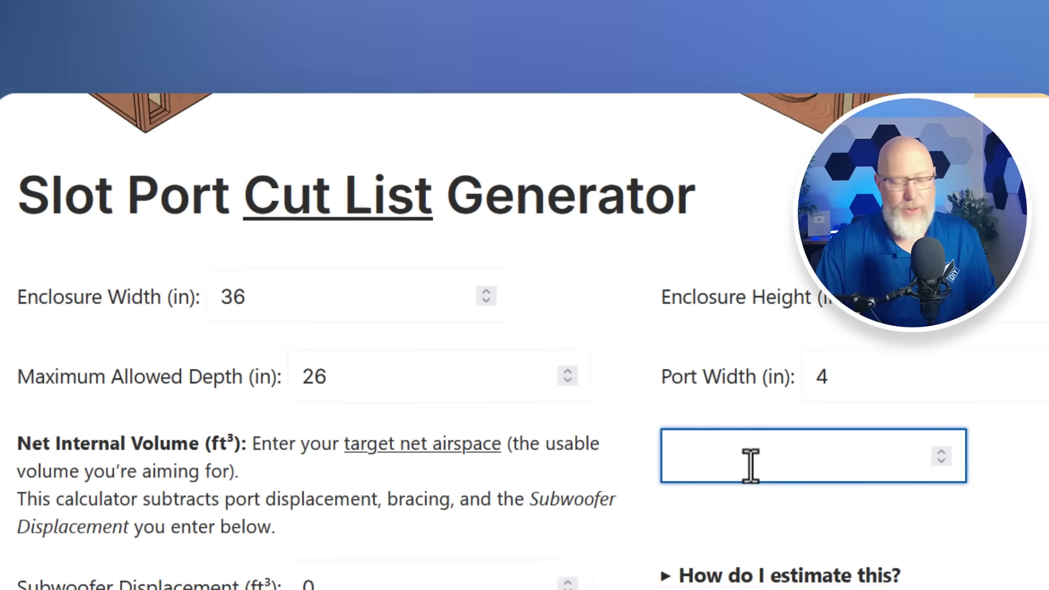
type("1.5")
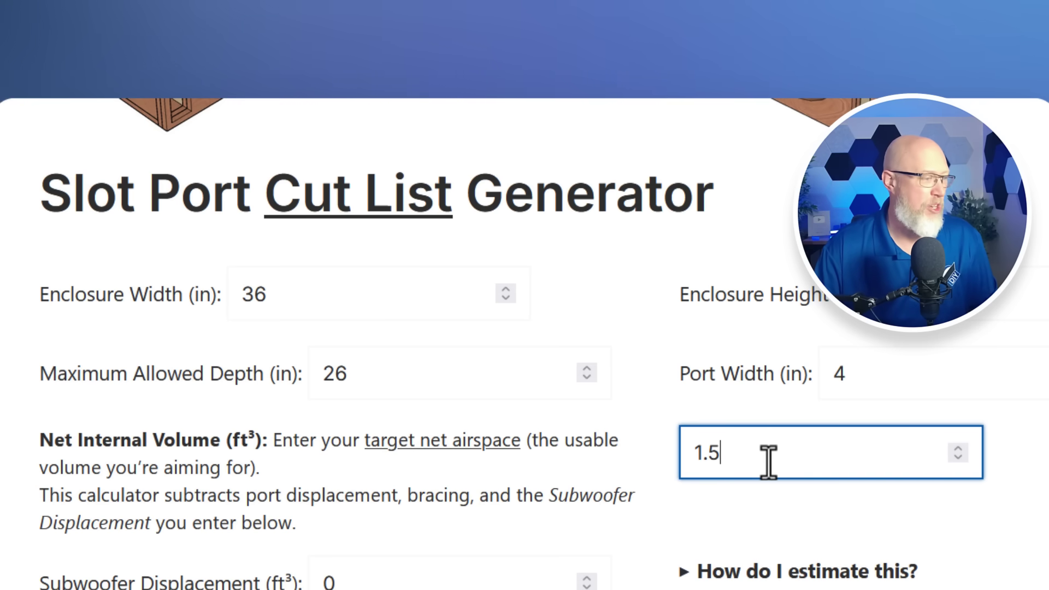
scroll(451, 346, "down", 4)
left_click(452, 347)
double_click(452, 346)
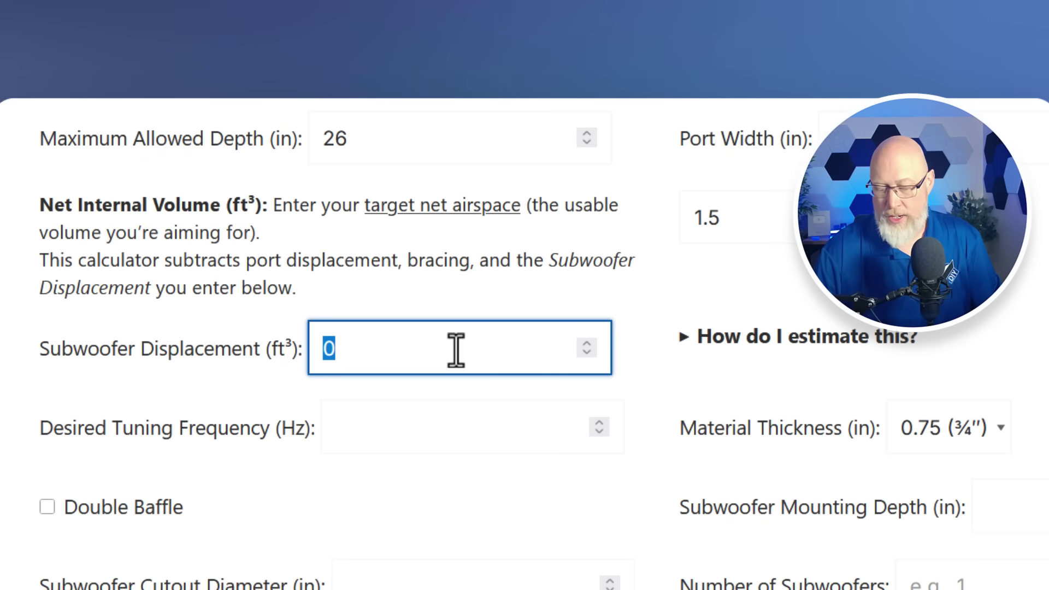
type(".15")
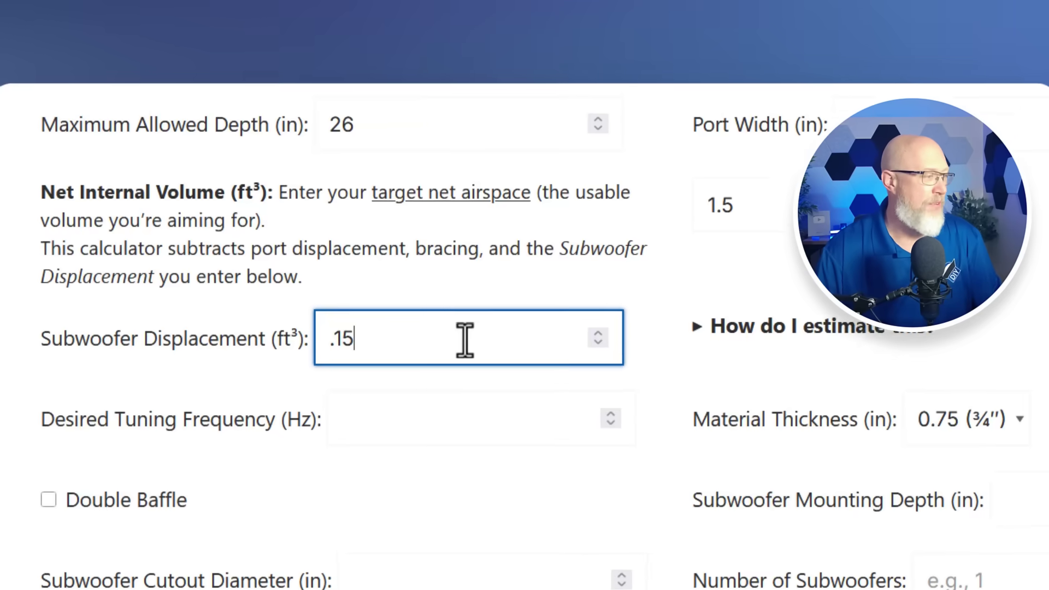
left_click(365, 429)
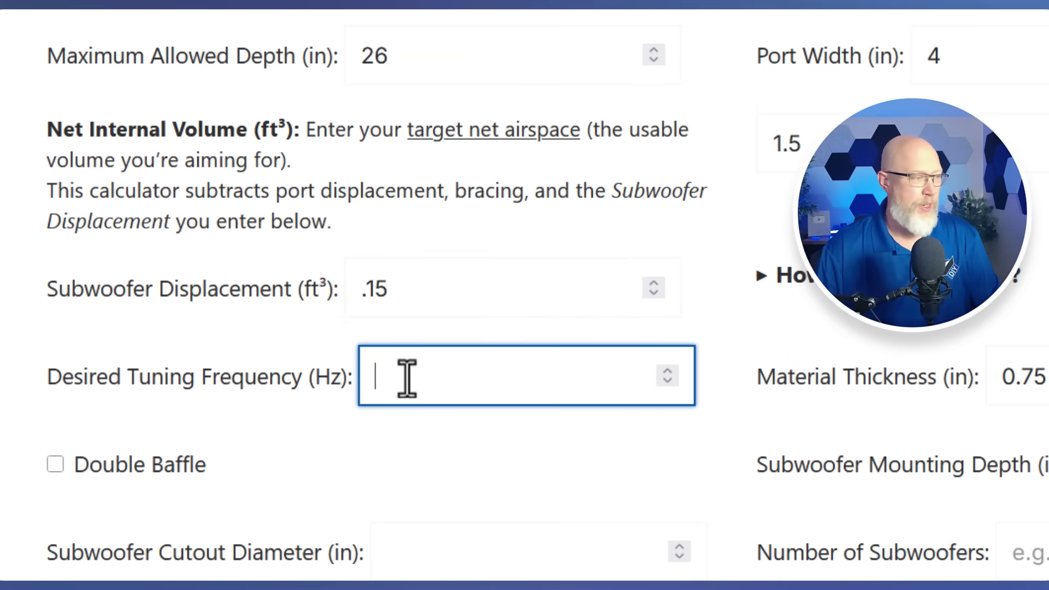
type("36")
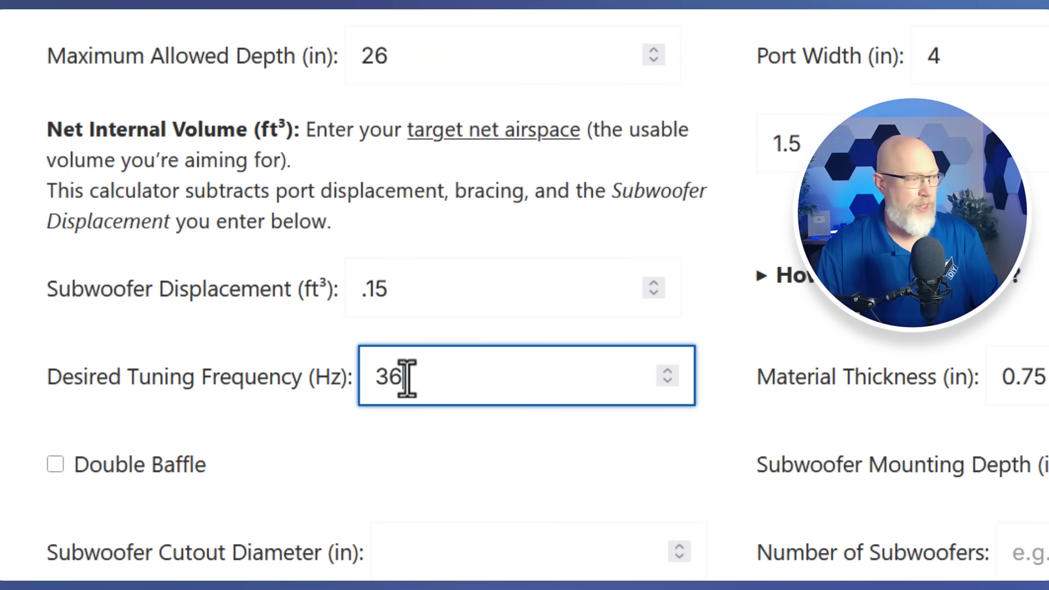
Enter cutout diameter 1, one subwoofer, outside diameter 2, and tick the No-router option.
scroll(175, 481, "down", 4)
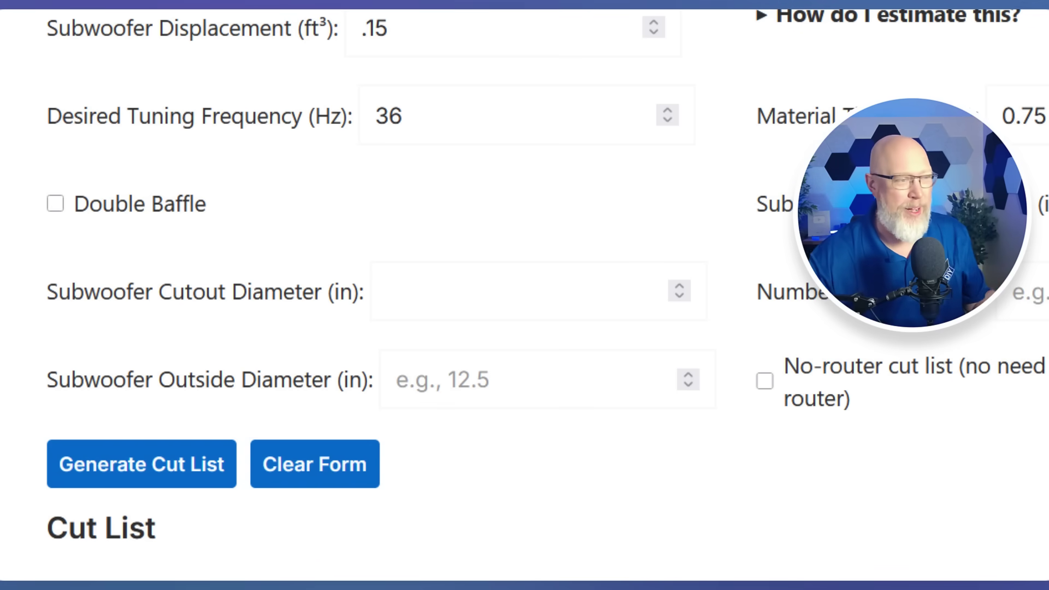
left_click(677, 293)
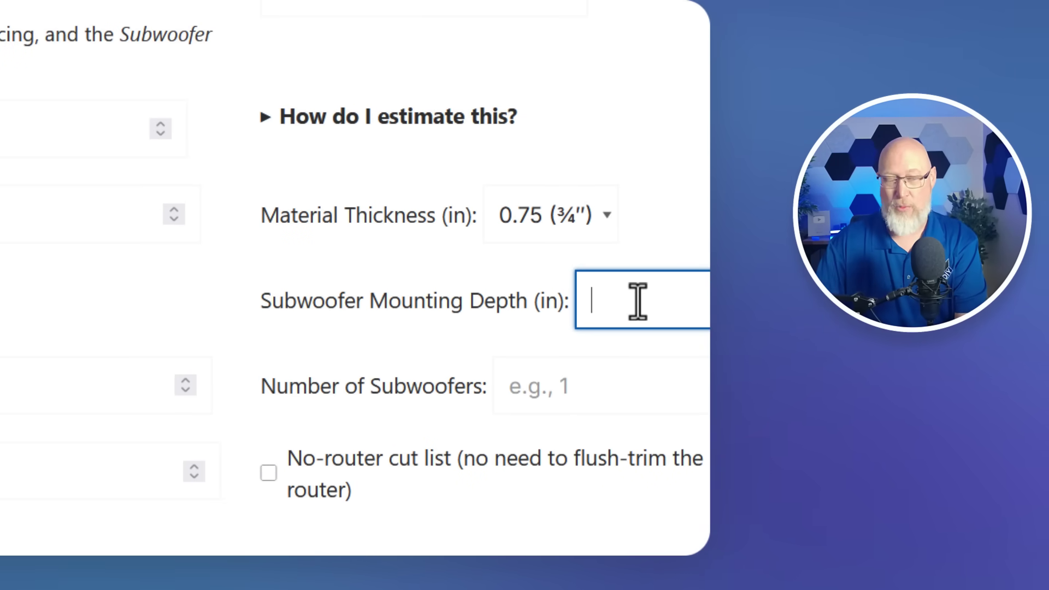
left_click(255, 387)
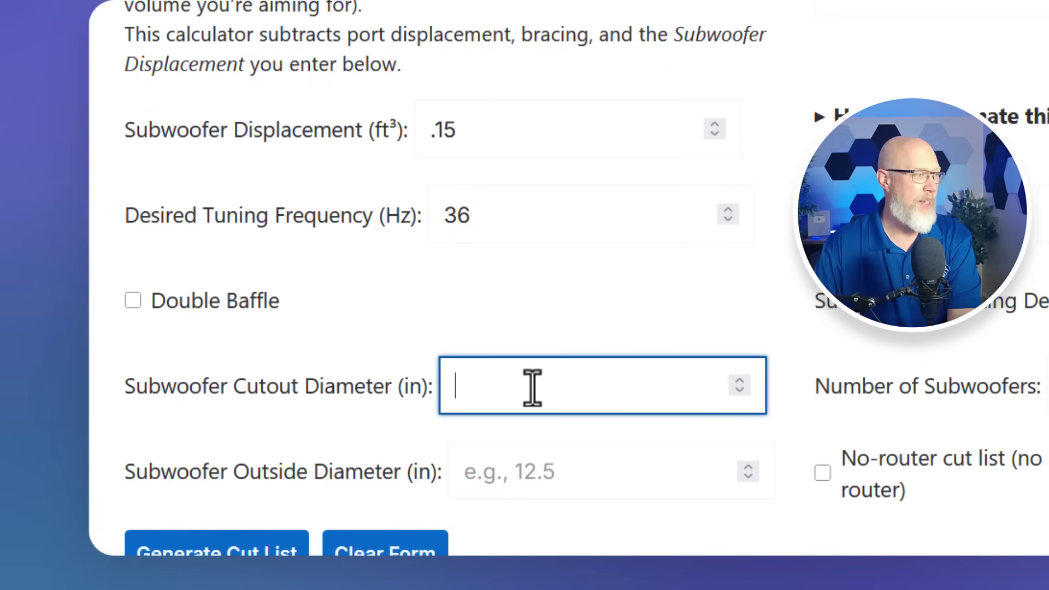
type("1")
left_click(1023, 379)
type("1")
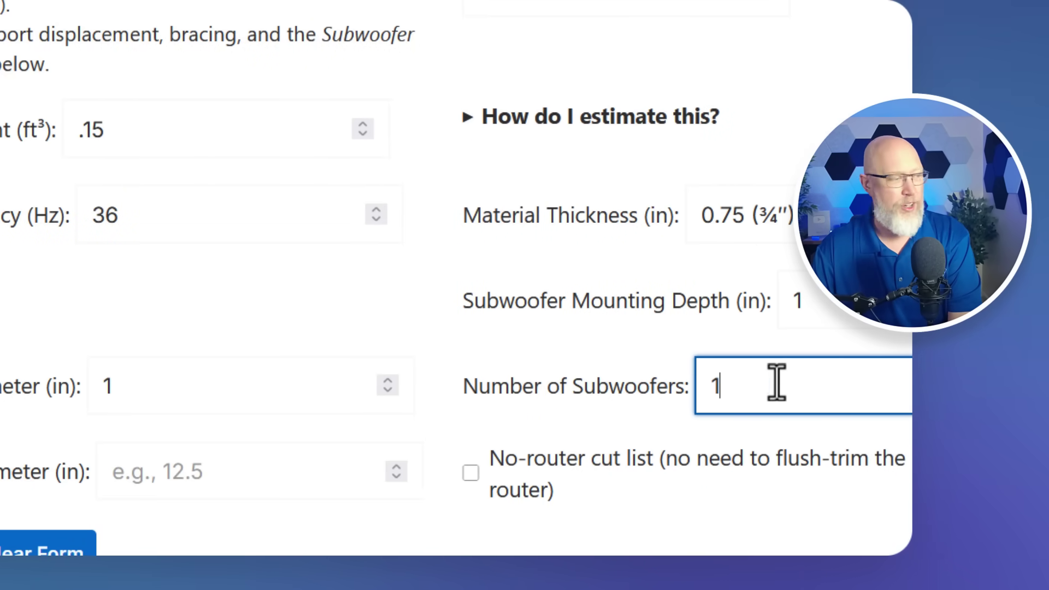
left_click(277, 471)
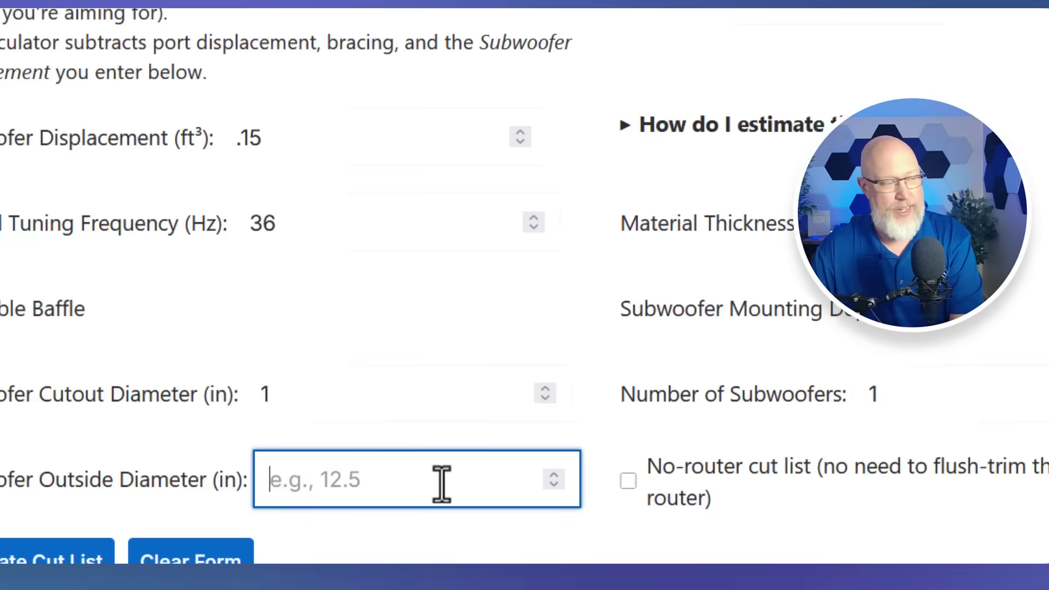
type("2")
left_click(807, 489)
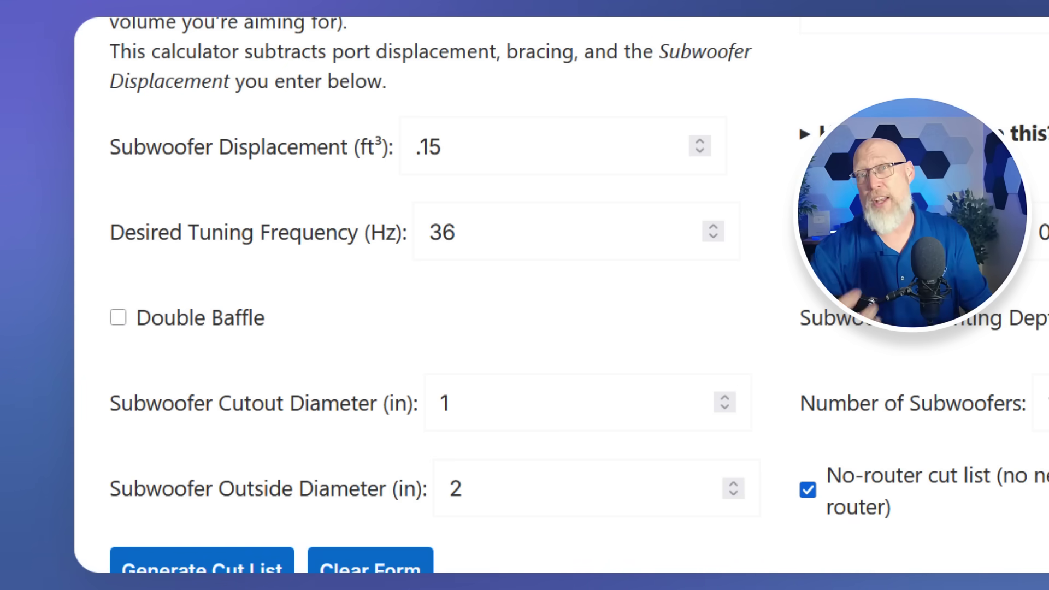
Generate the cut list and highlight Port Wall 1's 16.250-inch width in the table.
left_click(230, 565)
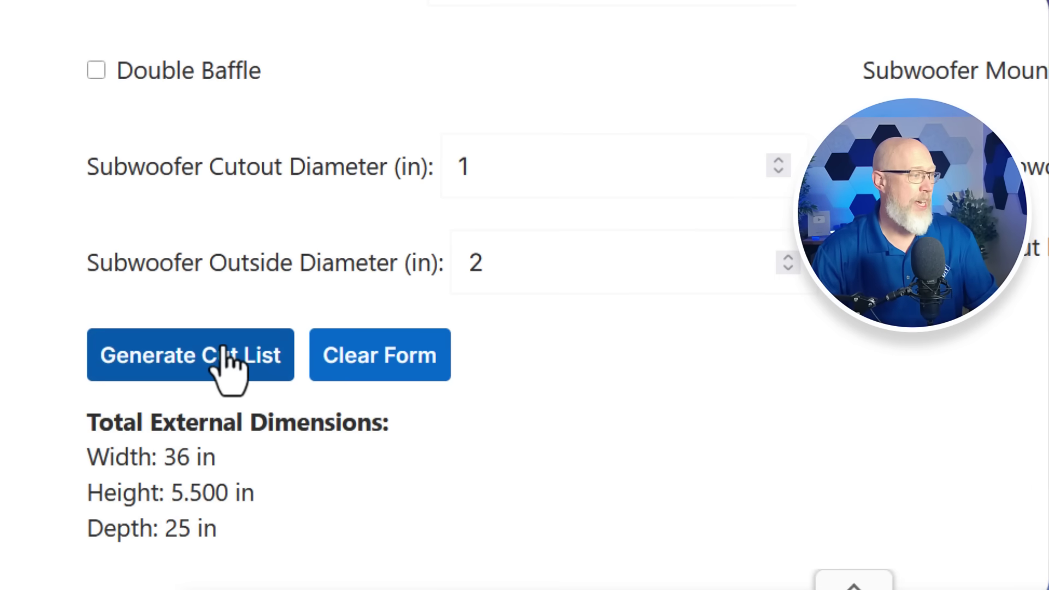
scroll(705, 273, "down", 5)
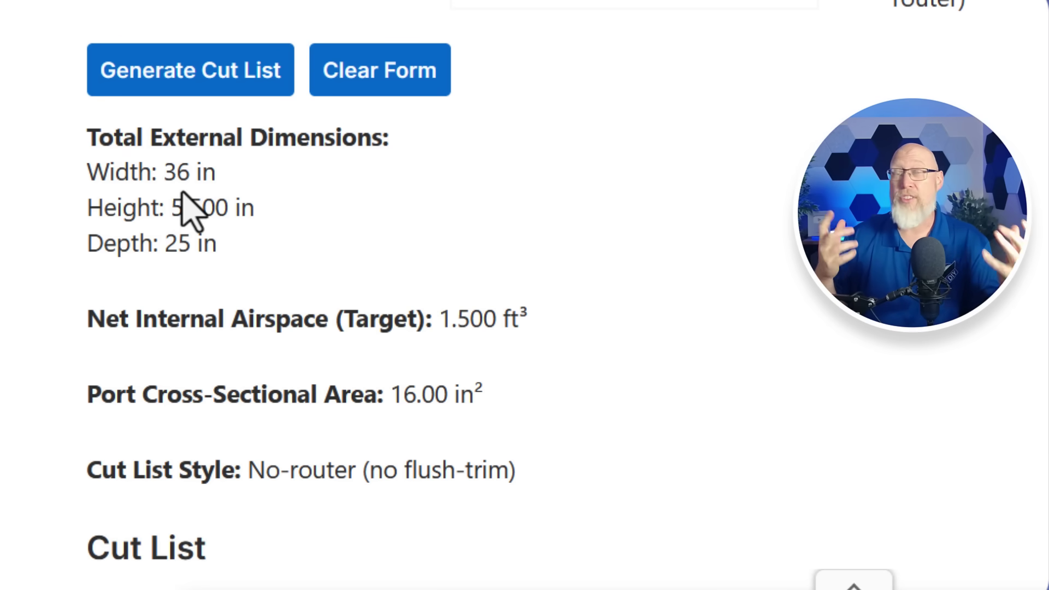
scroll(269, 93, "down", 10)
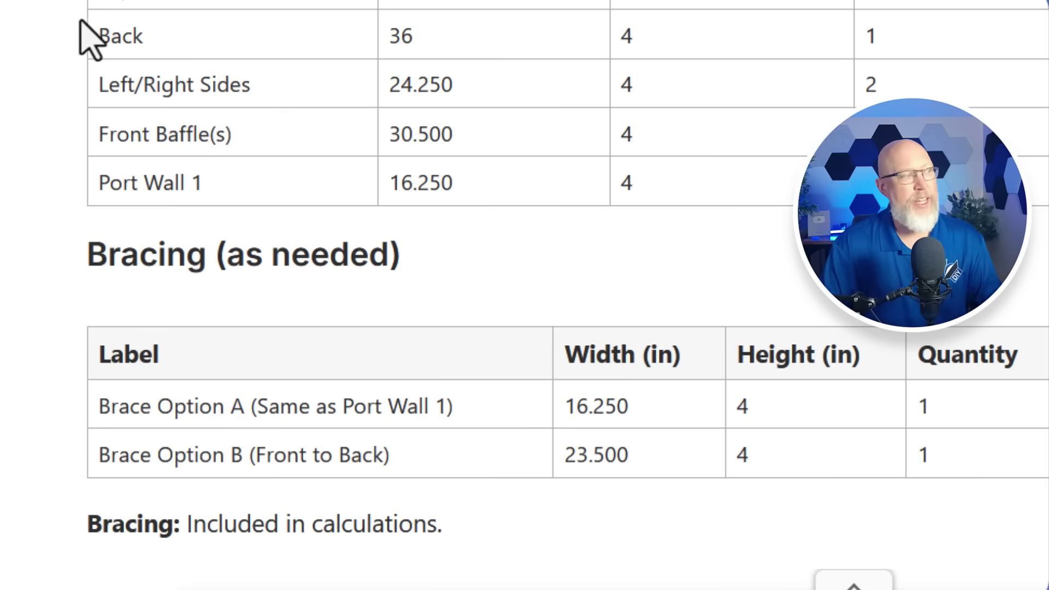
left_click_drag(144, 58, 516, 243)
left_click(516, 243)
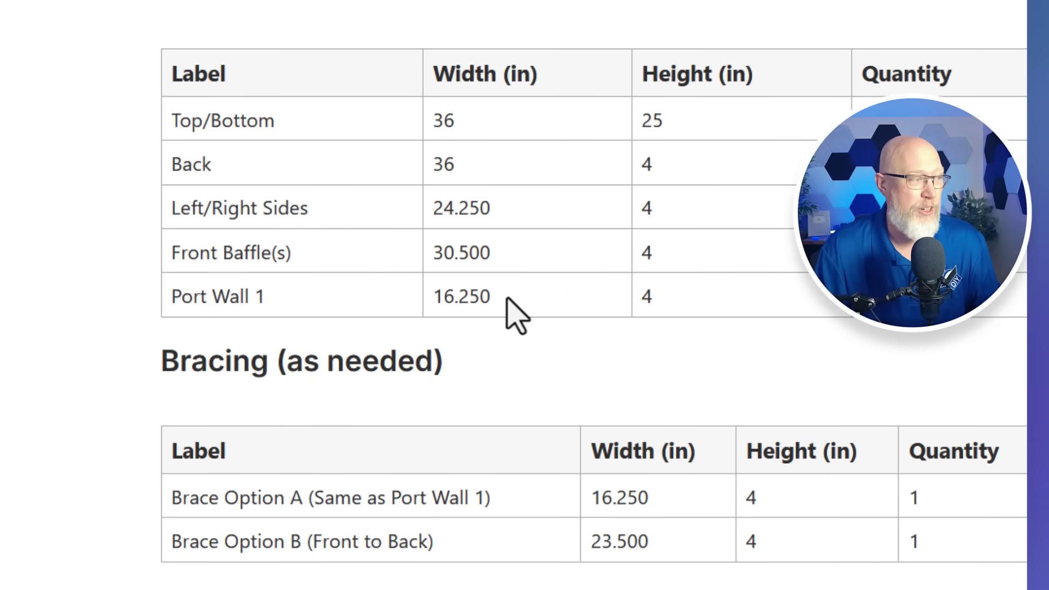
left_click_drag(431, 296, 517, 301)
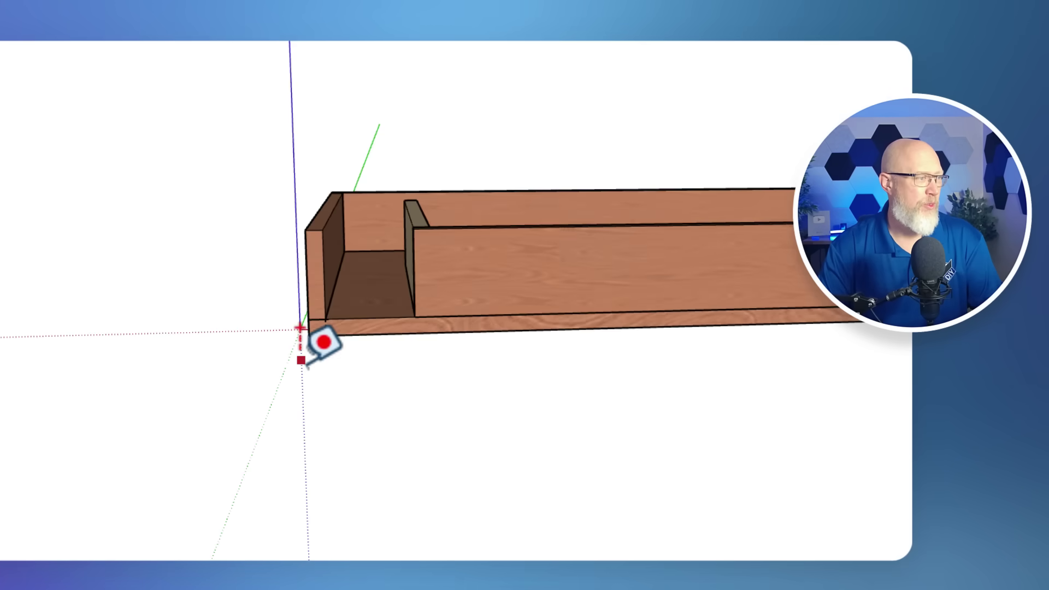
Tape-measure the port wall from the box's inner corner, confirming it reads 16 1/4".
scroll(302, 361, "up", 3)
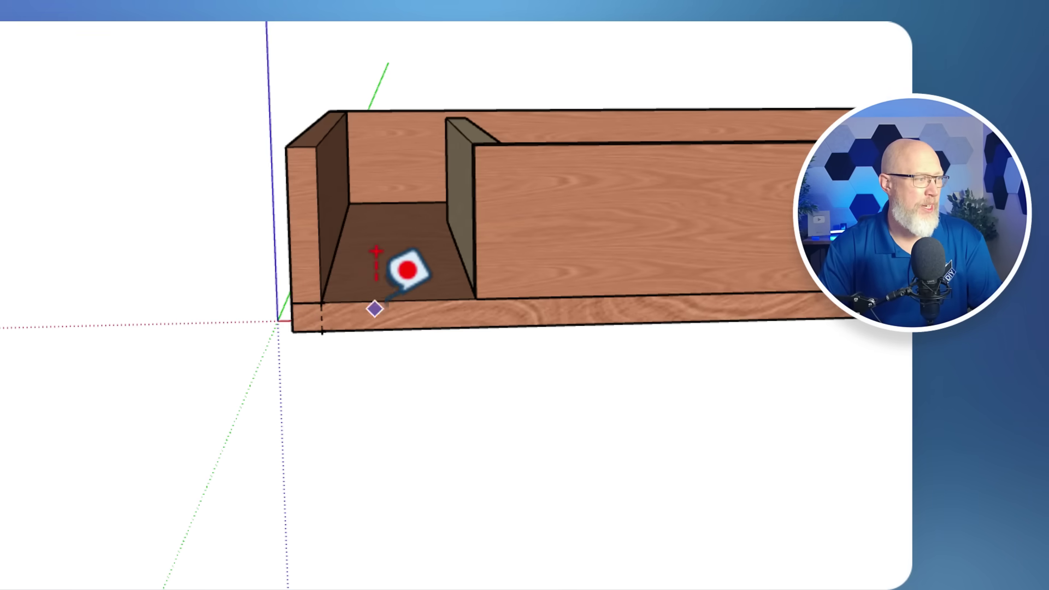
left_click(320, 302)
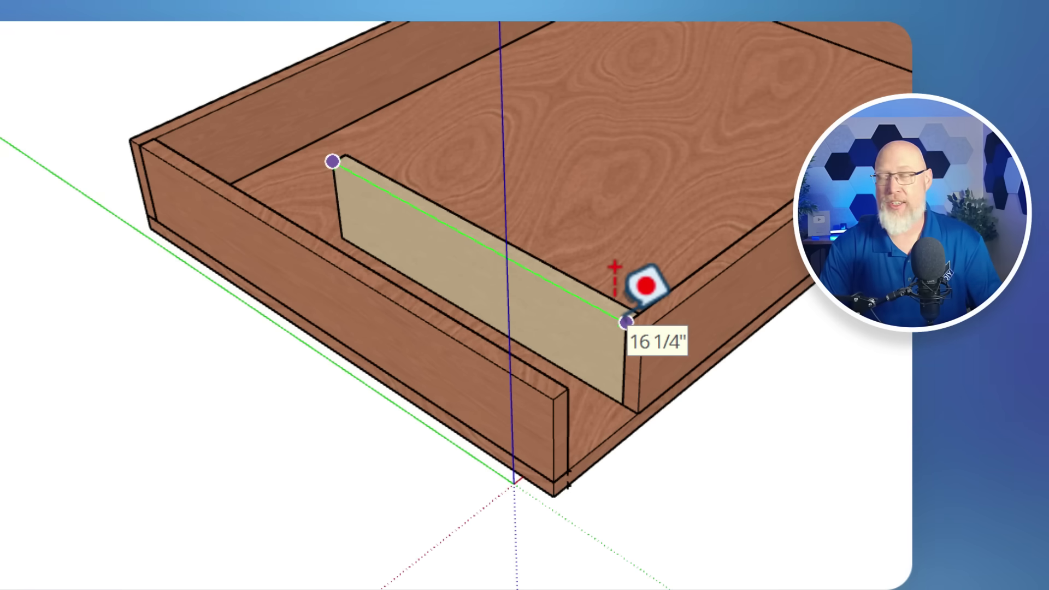
left_click(641, 329)
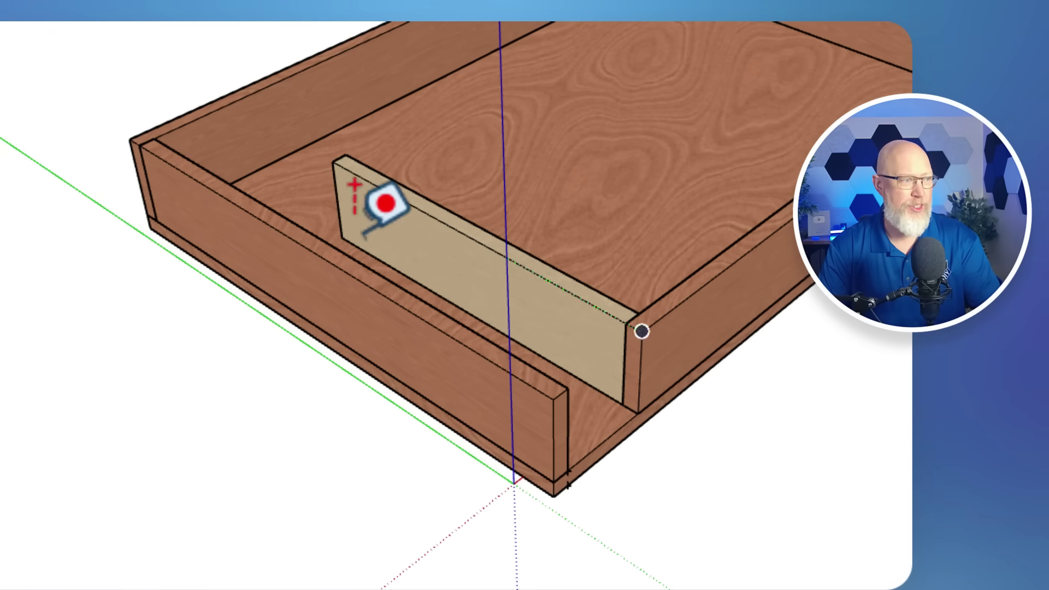
left_click(332, 161)
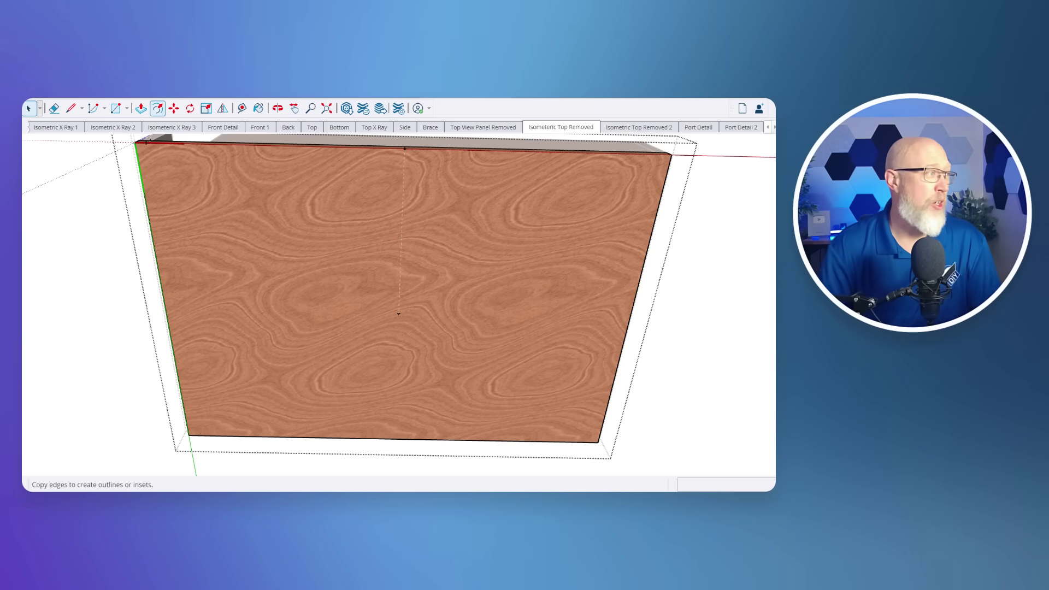
Draw a 6.25-inch radius circle at the panel centre and push it through to cut a hole.
left_click(192, 116)
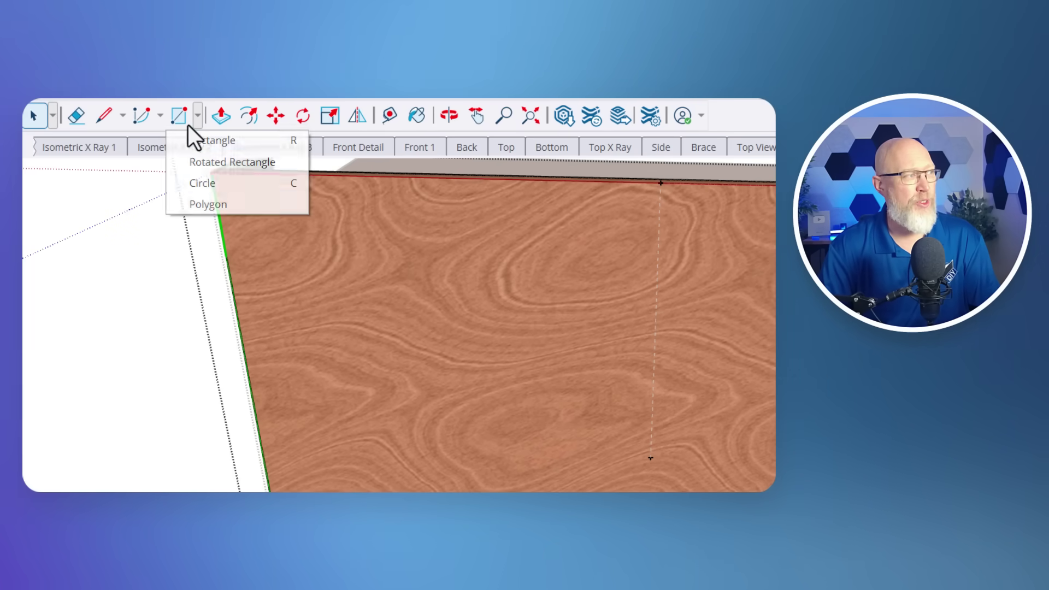
left_click(213, 140)
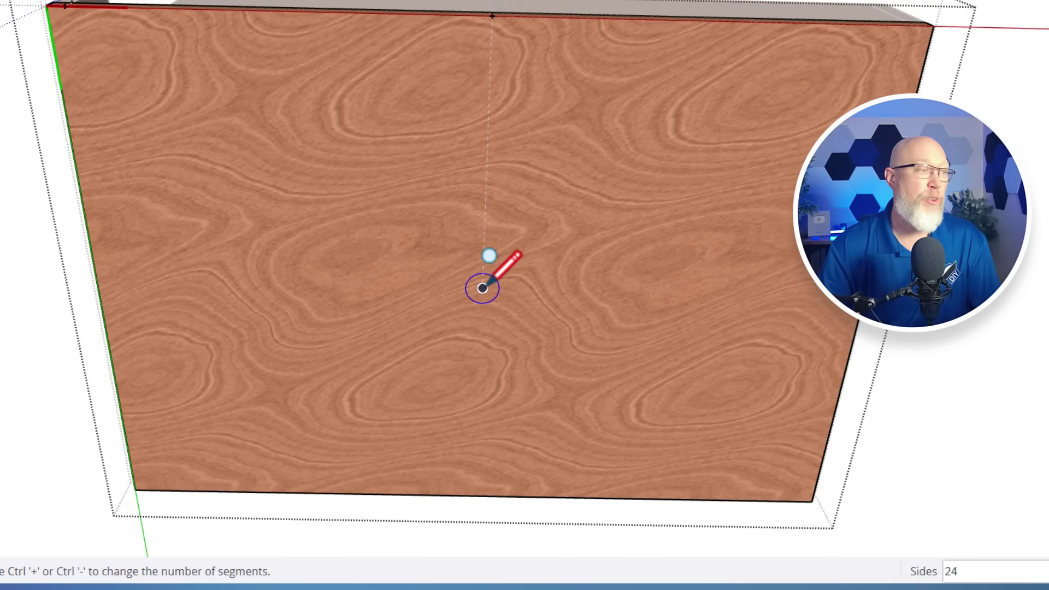
left_click(488, 285)
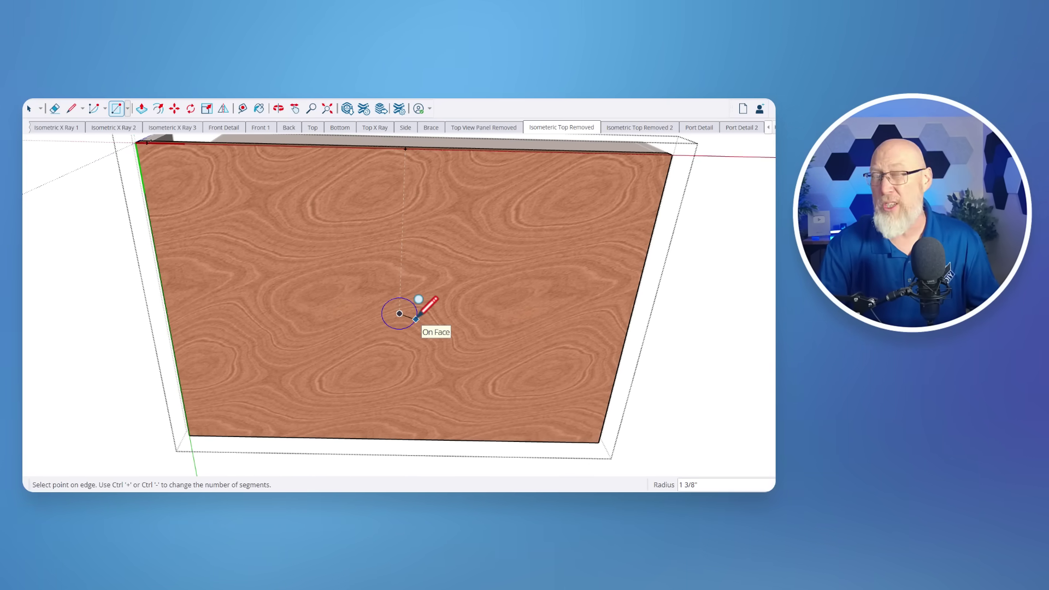
type("6.25")
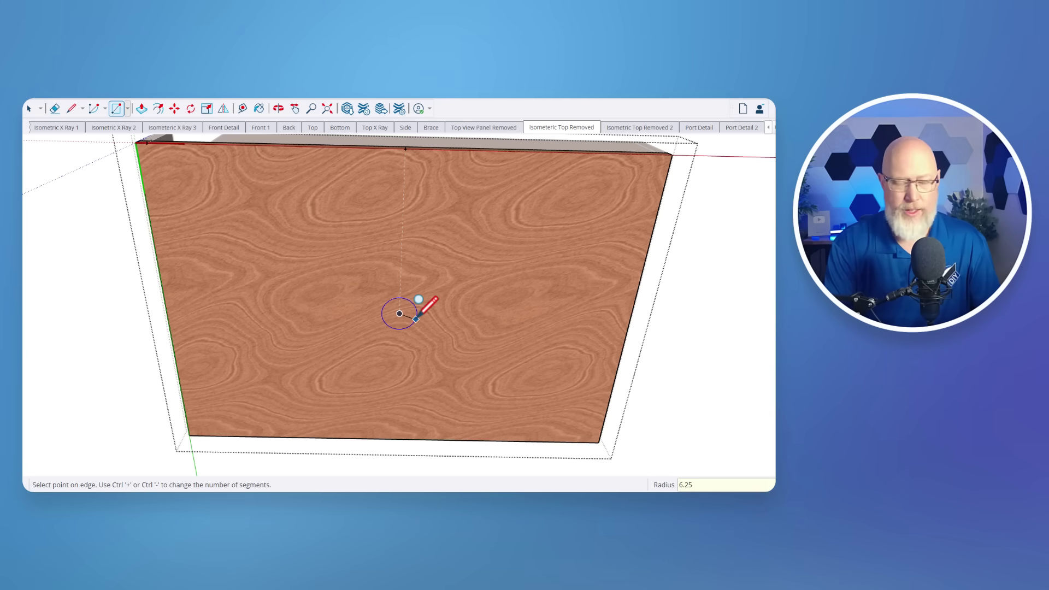
key("Return")
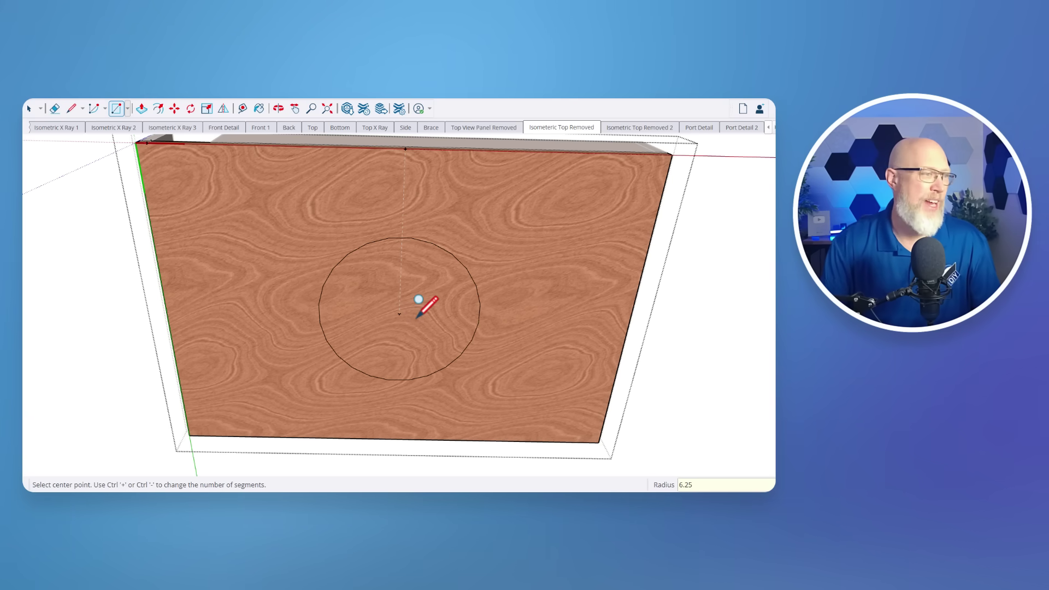
left_click(141, 108)
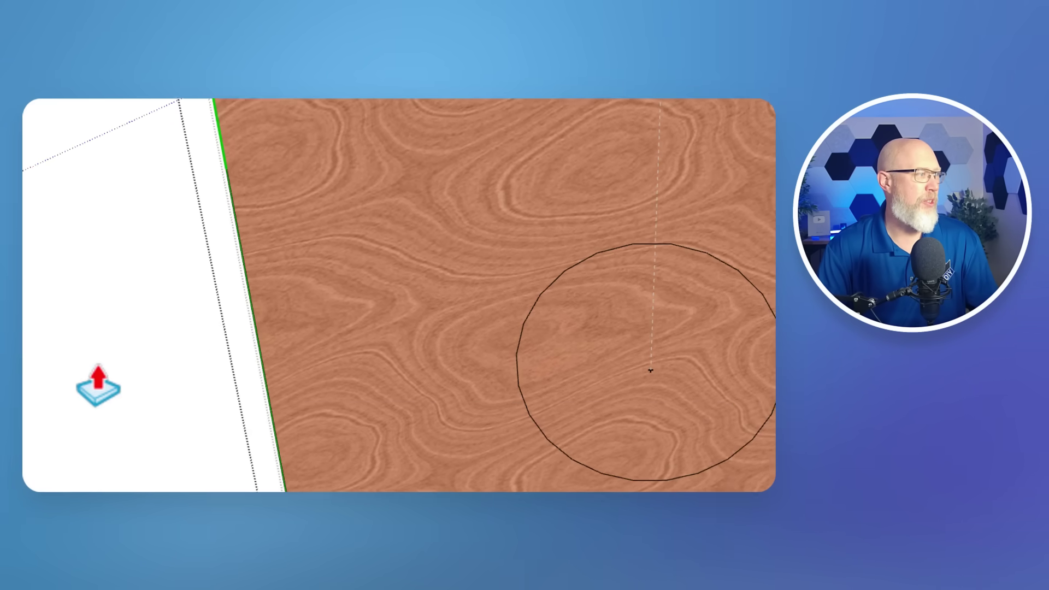
middle_click_drag(98, 385, 334, 374)
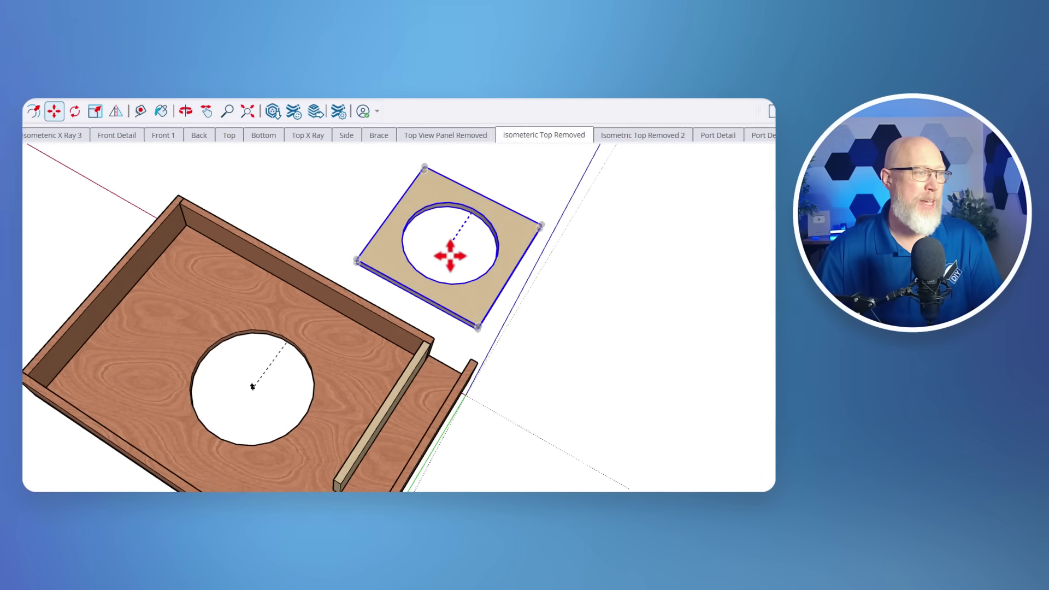
Move the tan ring panel onto the box, centring it over the floor hole.
left_click_drag(449, 255, 253, 387)
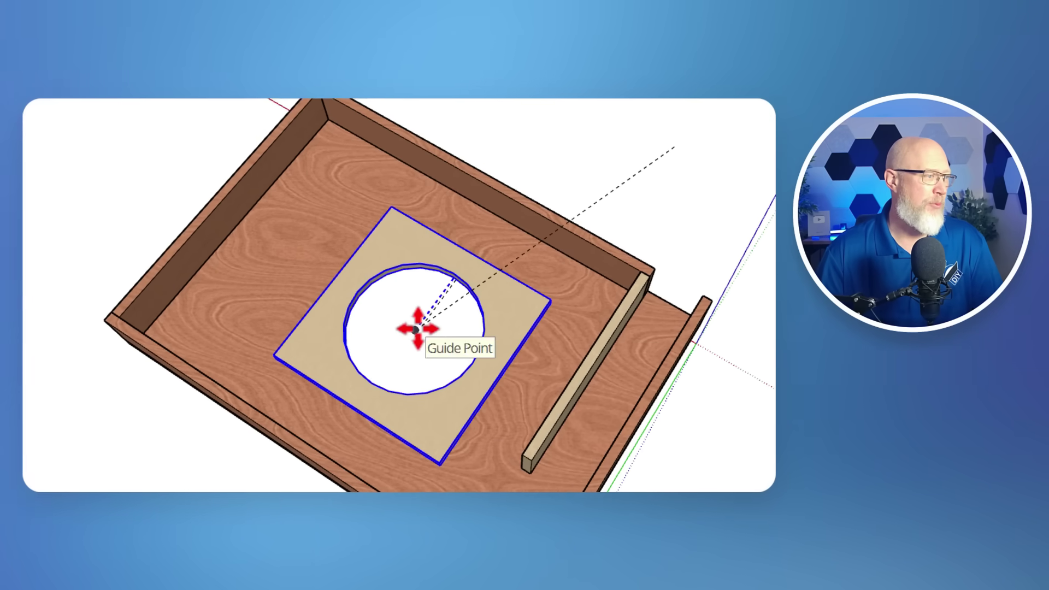
left_click_drag(416, 329, 445, 339)
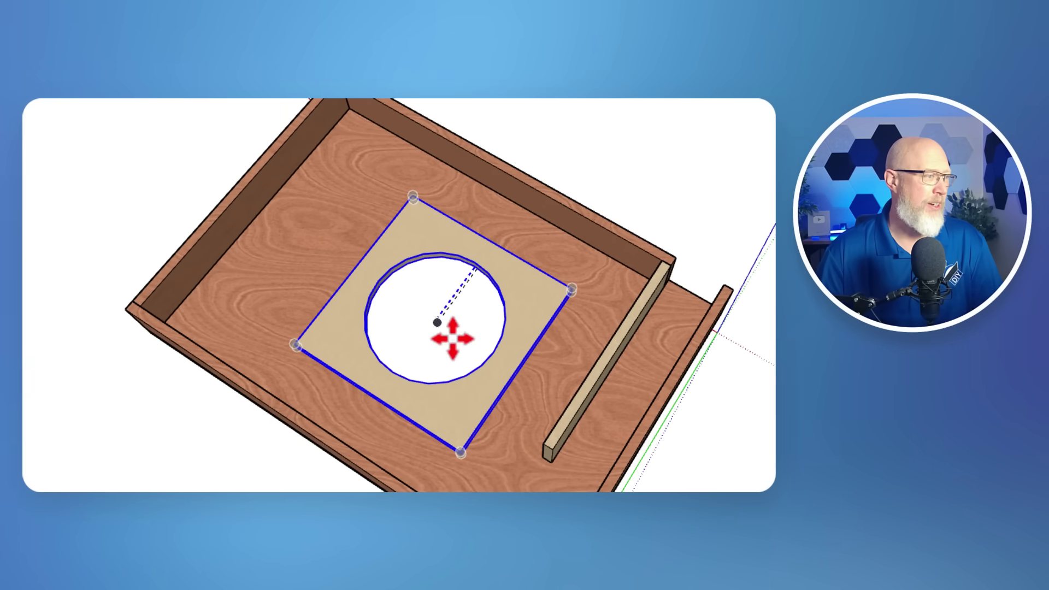
middle_click_drag(355, 414, 445, 263)
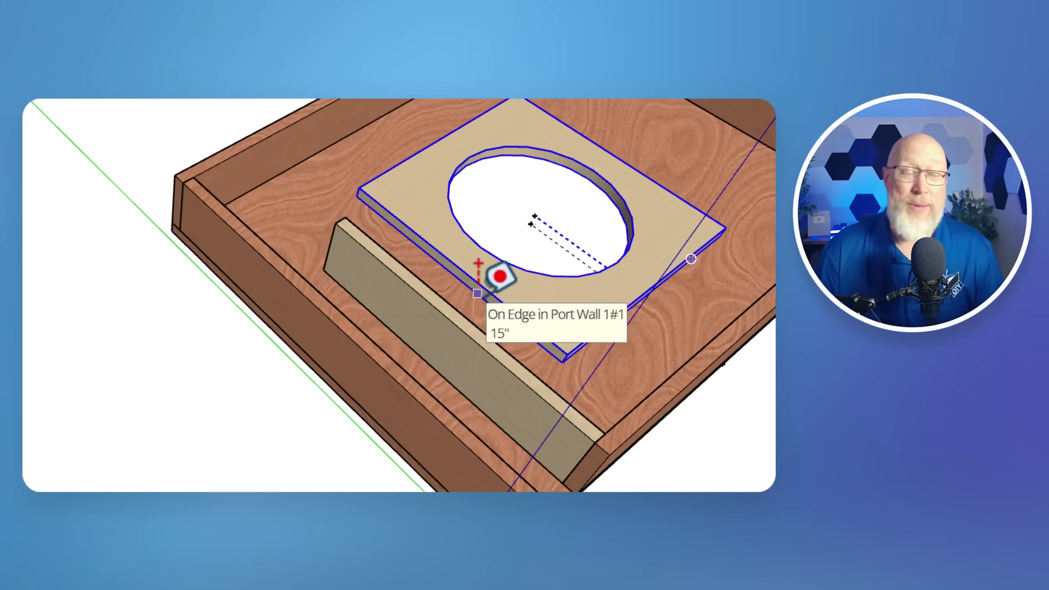
scroll(370, 234, "up", 4)
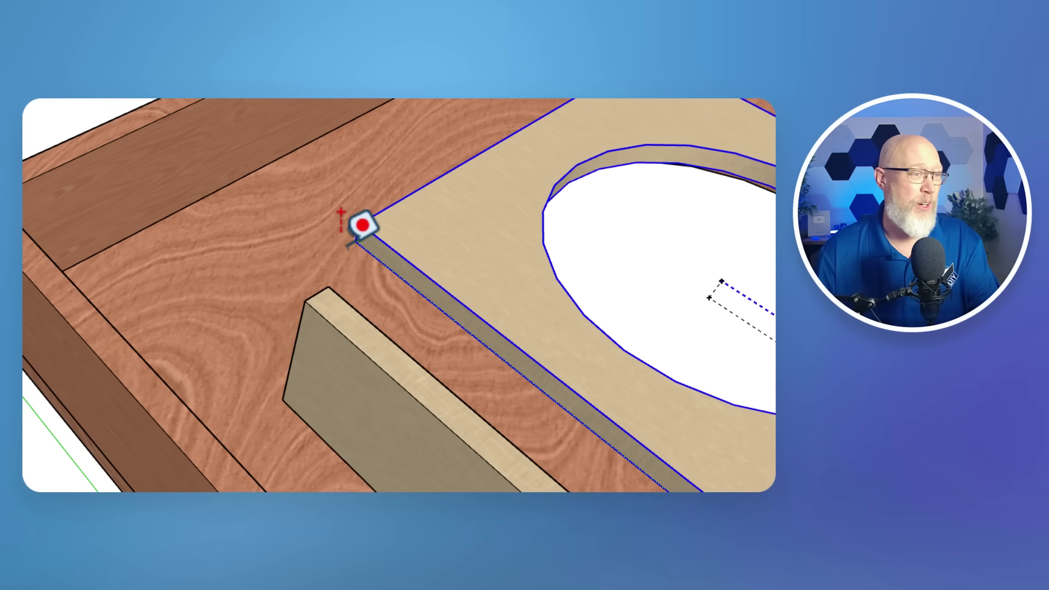
Check the panel's corner distances with Tape Measure, then inspect the box's underside.
left_click(354, 239)
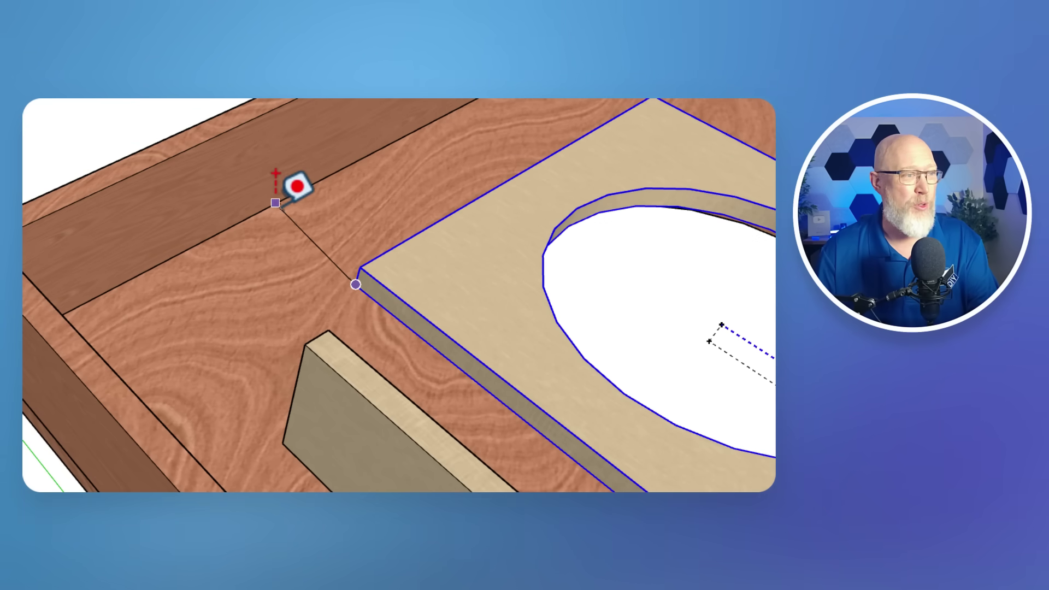
scroll(374, 301, "down", 3)
scroll(633, 371, "down", 3)
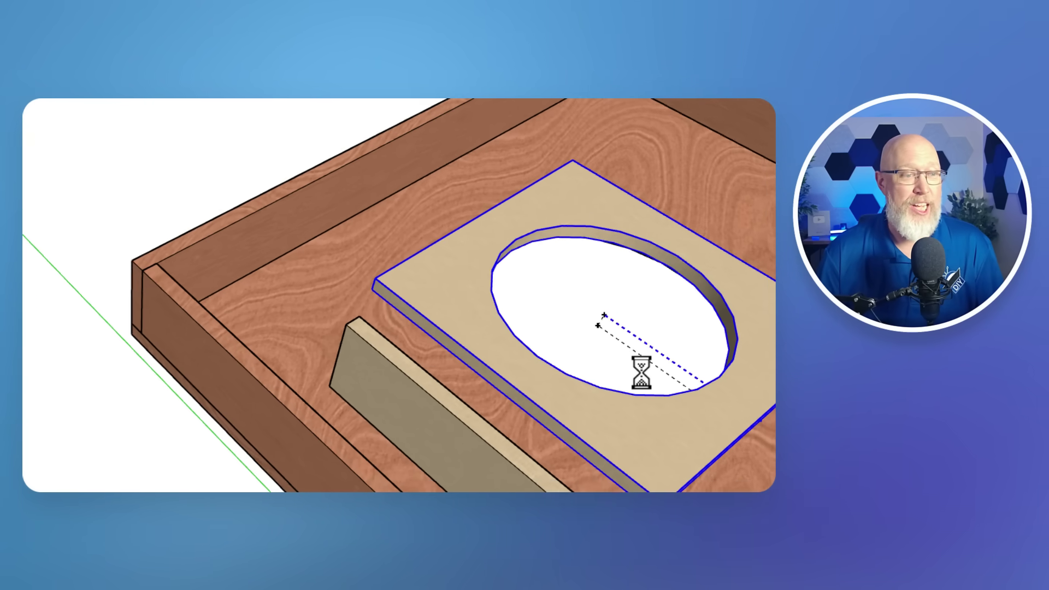
mouse_move(569, 409)
middle_mouse_down()
mouse_move(464, 282)
mouse_move(410, 290)
mouse_move(496, 229)
mouse_move(443, 222)
mouse_move(688, 259)
middle_mouse_up()
scroll(505, 234, "down", 5)
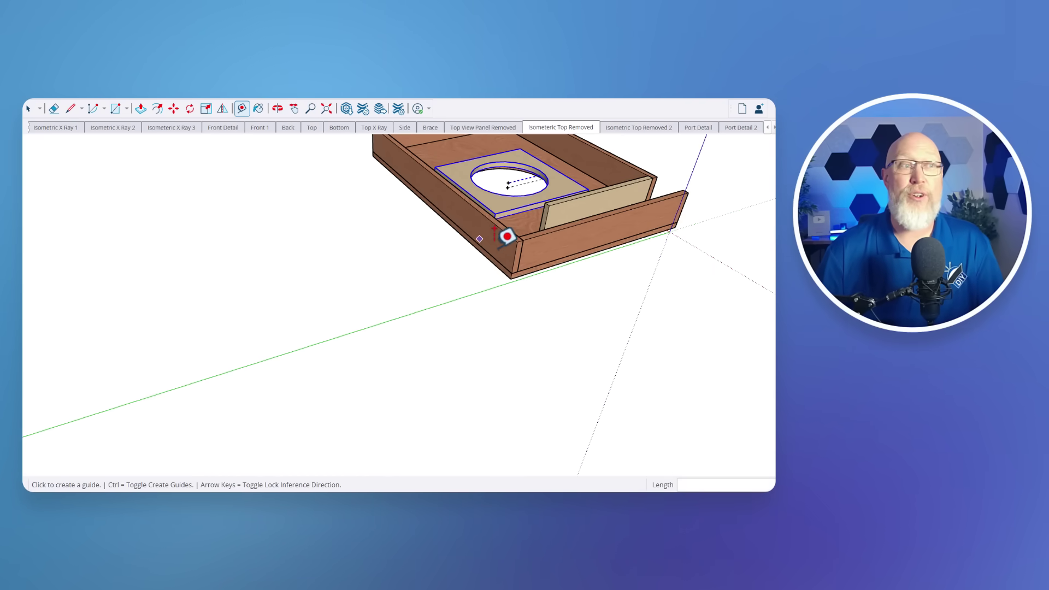
scroll(451, 160, "up", 2)
middle_click_drag(457, 171, 531, 241)
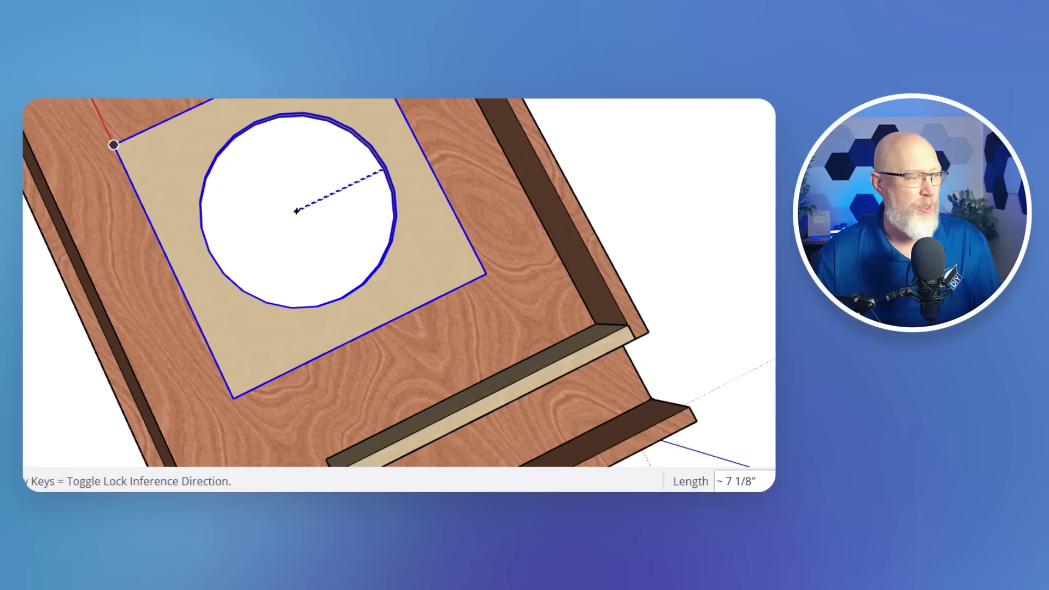
left_click(484, 272)
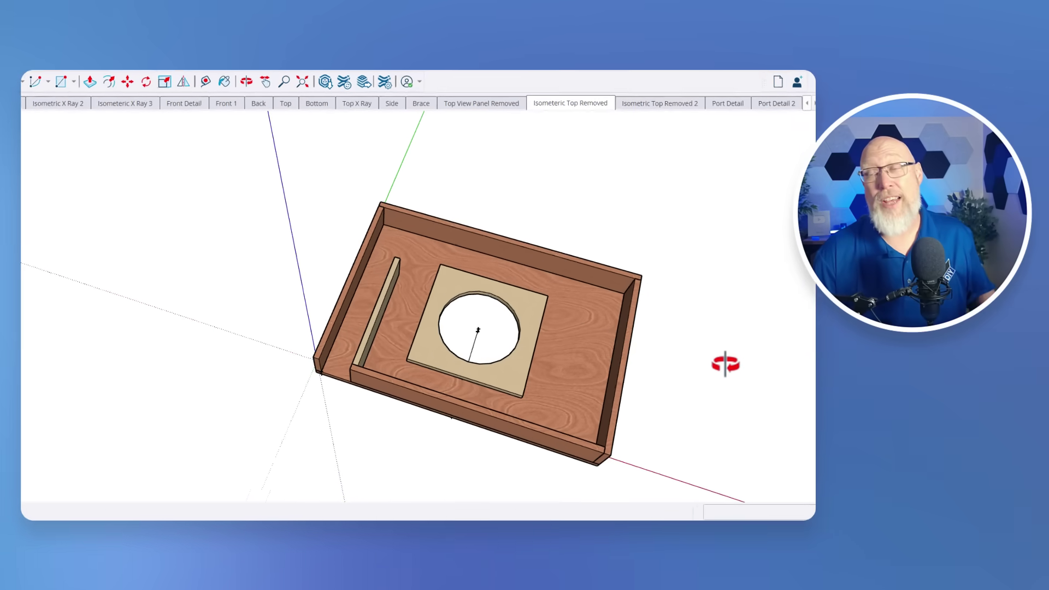
key("space")
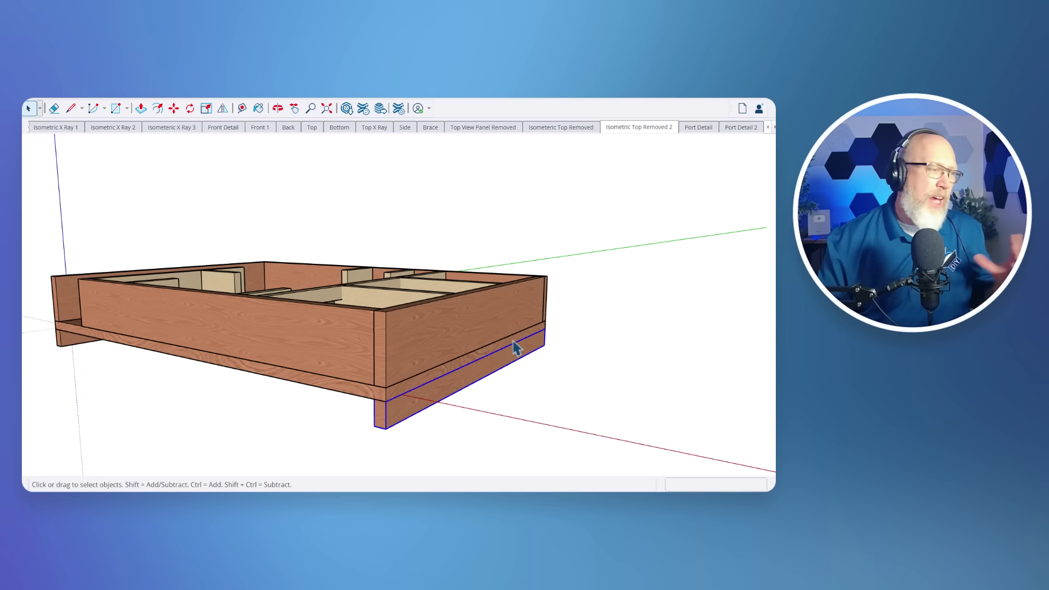
scroll(448, 377, "down", 2)
middle_click_drag(525, 437, 511, 271)
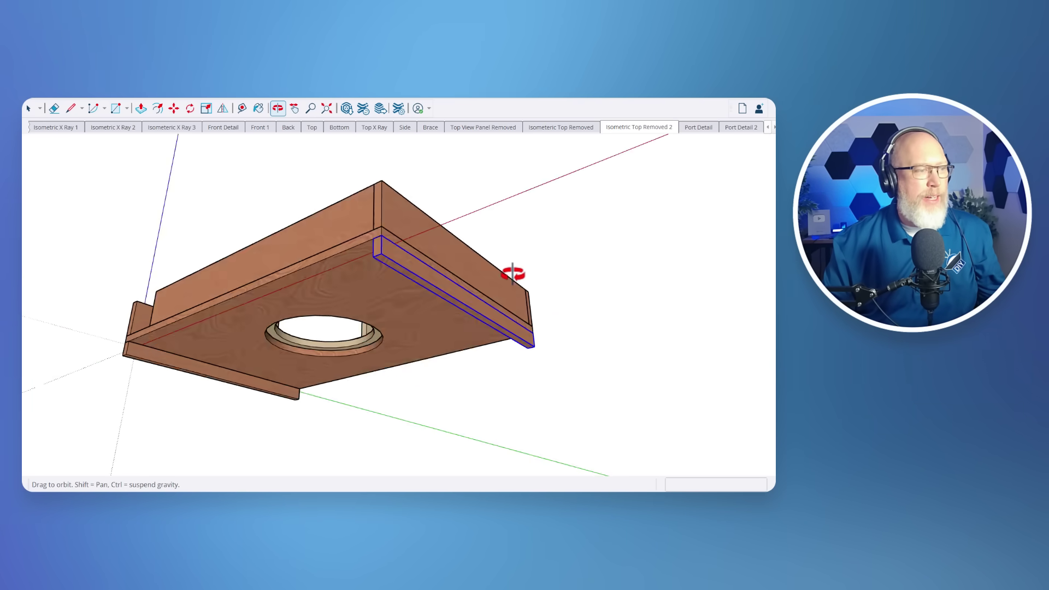
scroll(561, 328, "up", 3)
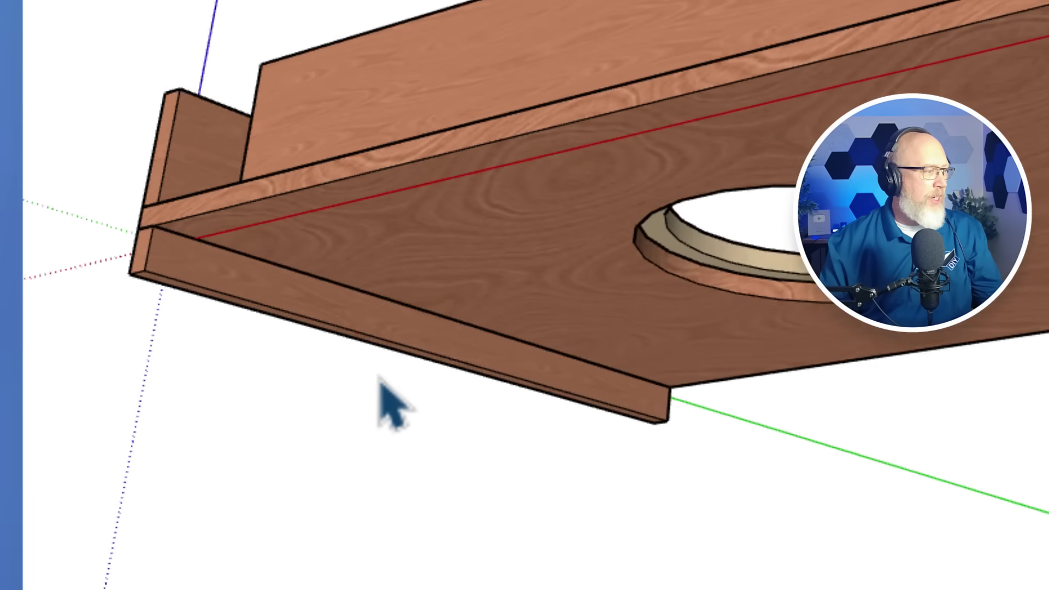
middle_click_drag(386, 403, 520, 273)
left_click(510, 250)
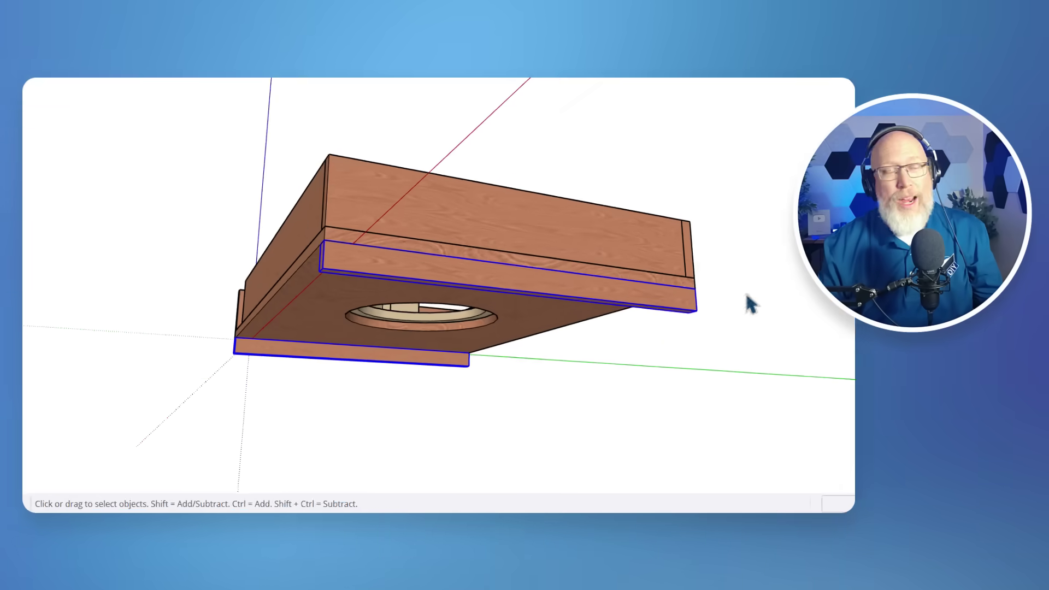
mouse_move(539, 361)
middle_mouse_down()
mouse_move(595, 304)
mouse_move(632, 402)
mouse_move(433, 349)
mouse_move(607, 379)
mouse_move(496, 364)
middle_mouse_up()
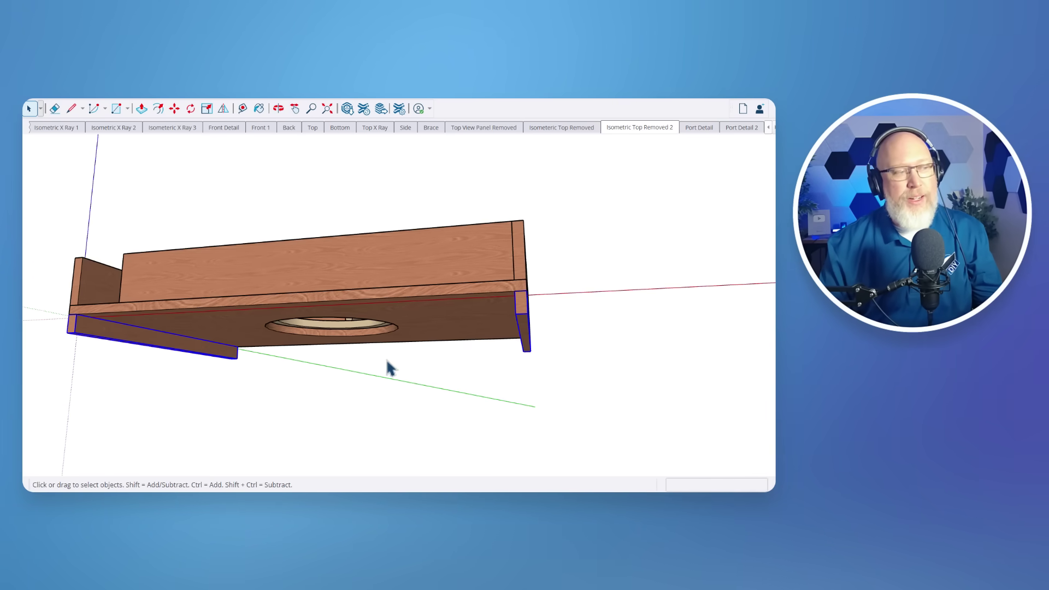
middle_click_drag(388, 366, 439, 246)
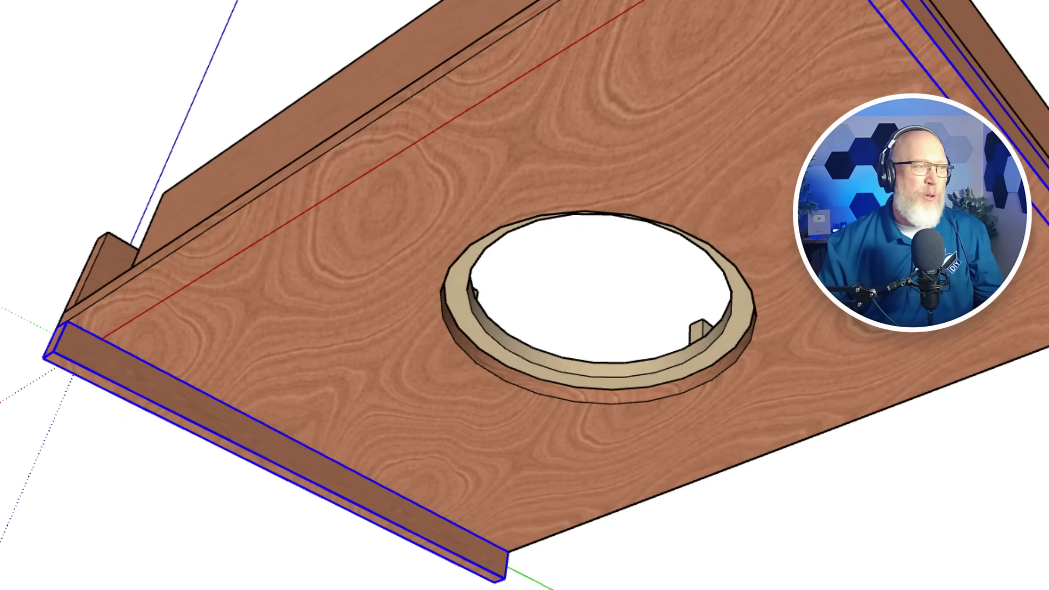
middle_click_drag(661, 306, 604, 285)
left_click(442, 285)
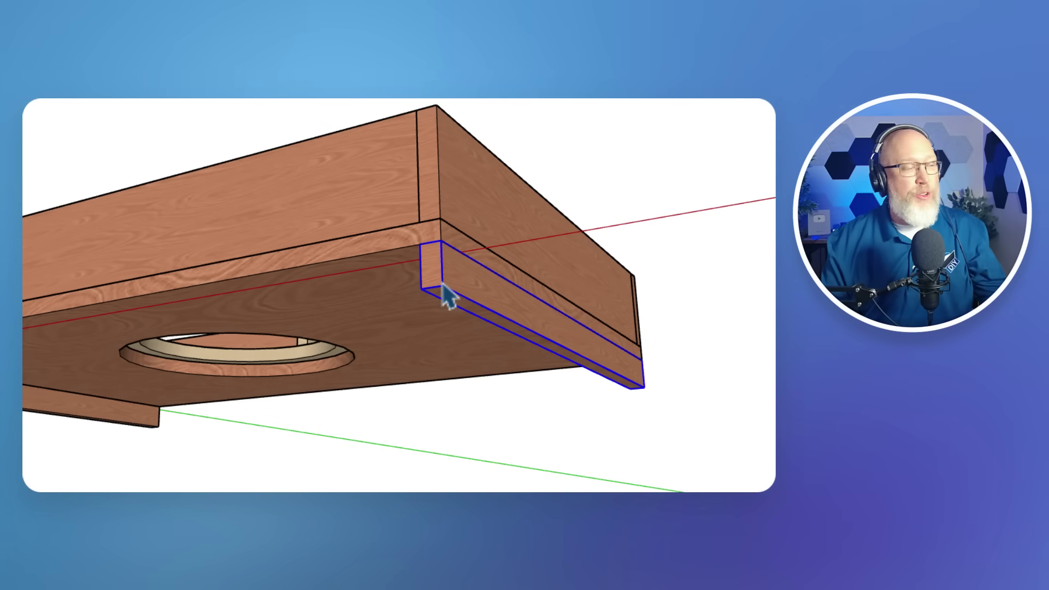
scroll(447, 298, "down", 5)
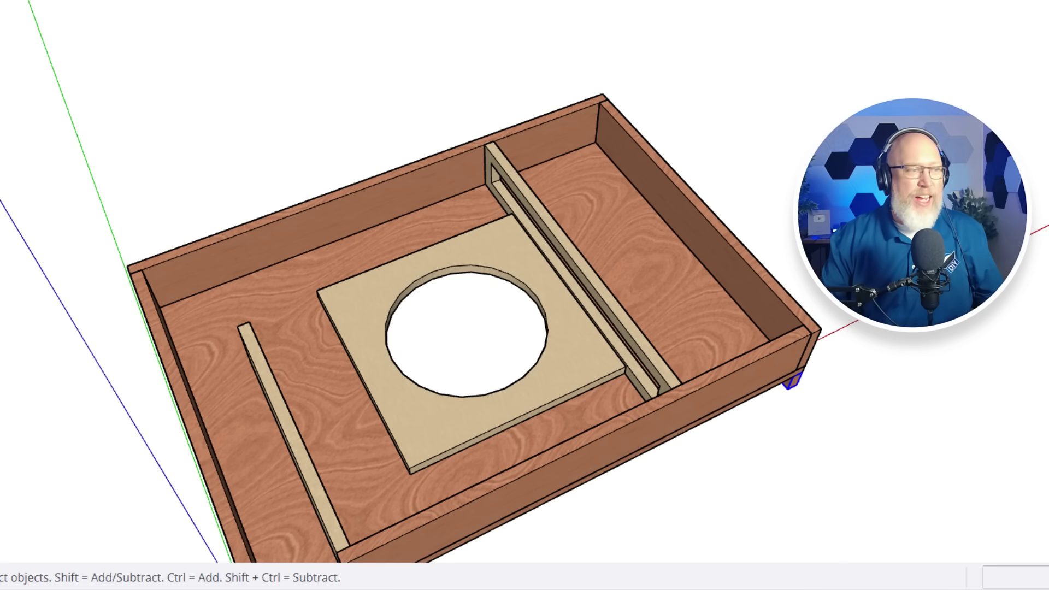
Select the plate with the round hole and view the box from a low side angle.
middle_click_drag(639, 381, 819, 164)
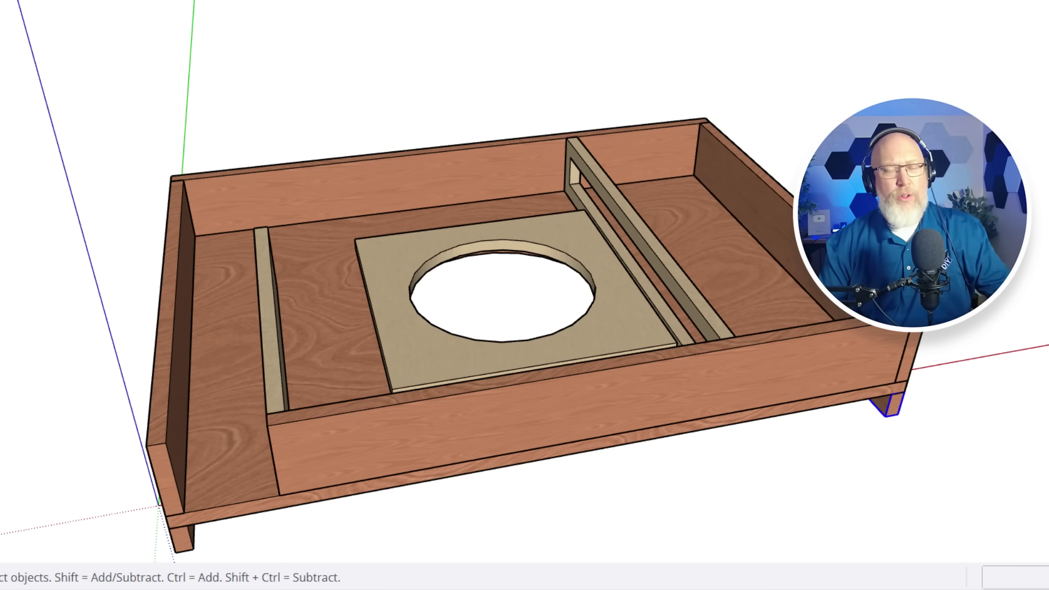
left_click(373, 258)
scroll(373, 258, "up", 3)
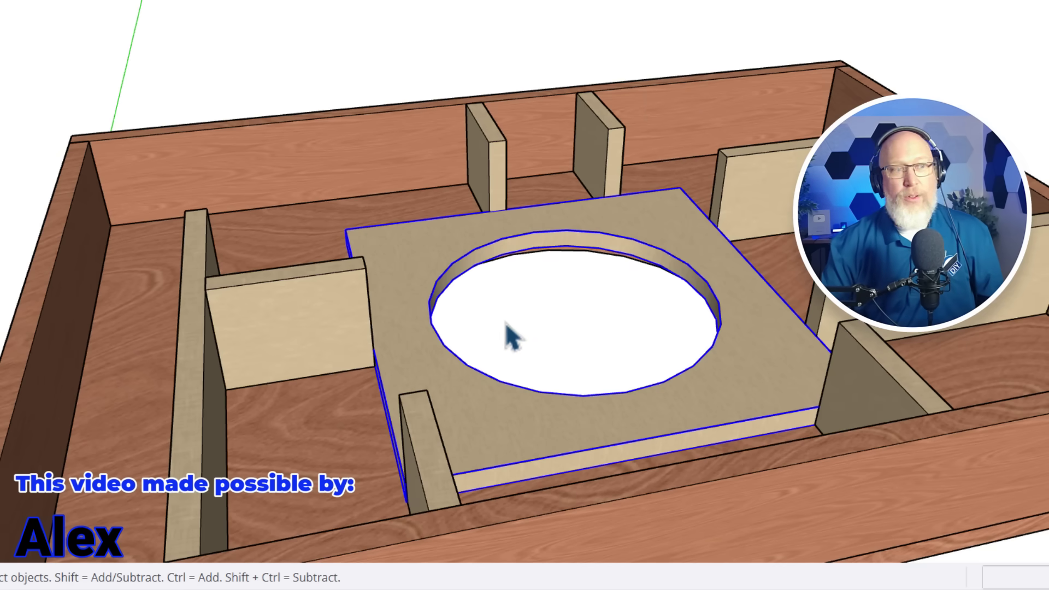
middle_click_drag(506, 330, 533, 3)
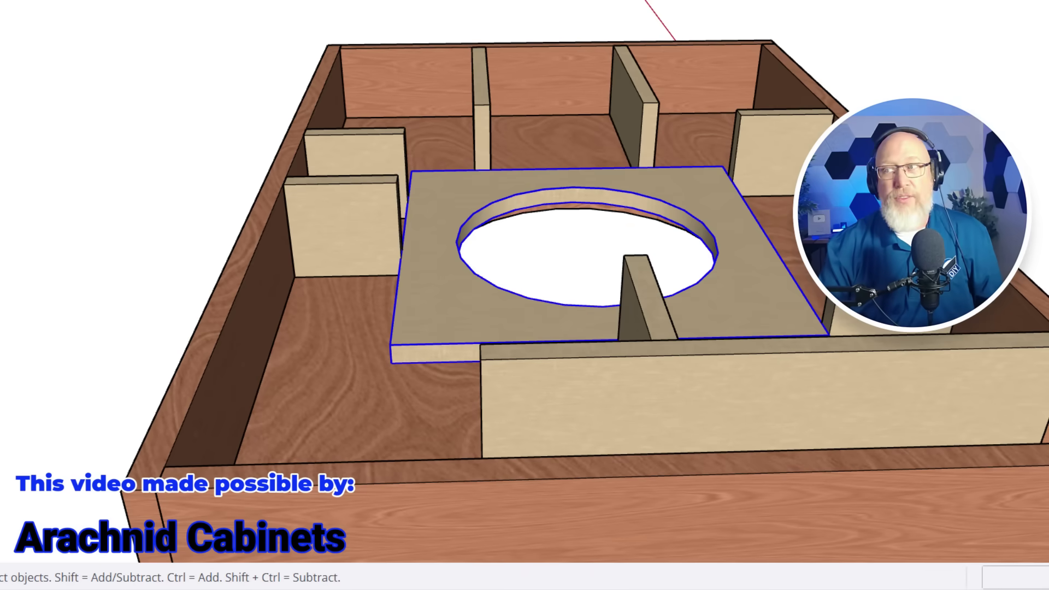
middle_click_drag(169, 169, 719, 237)
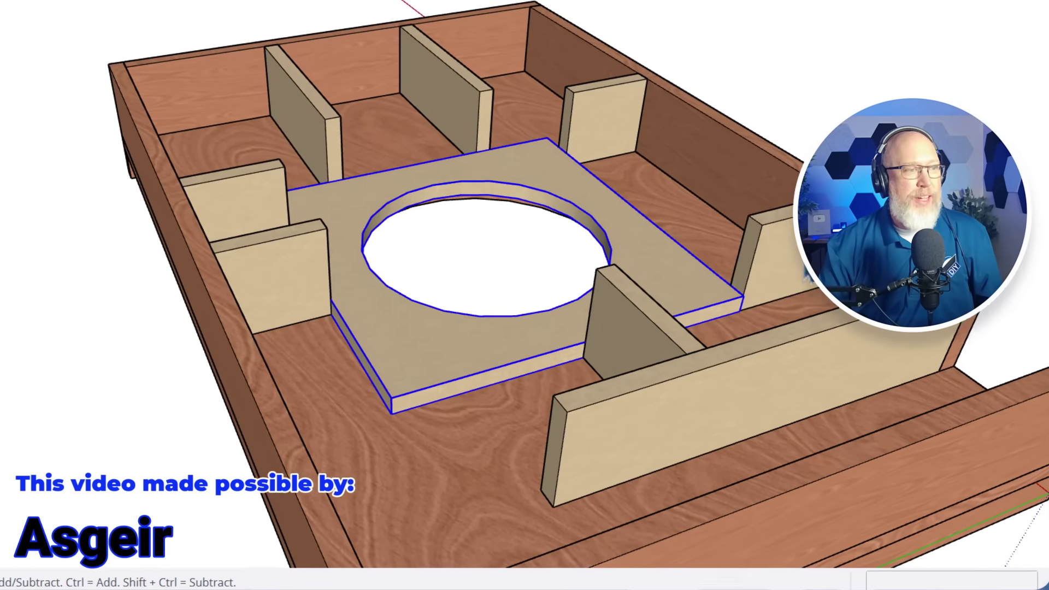
Select the divider braces, edit a brace board, and push a circle through to cut its hole.
left_click(525, 145)
left_click(383, 143)
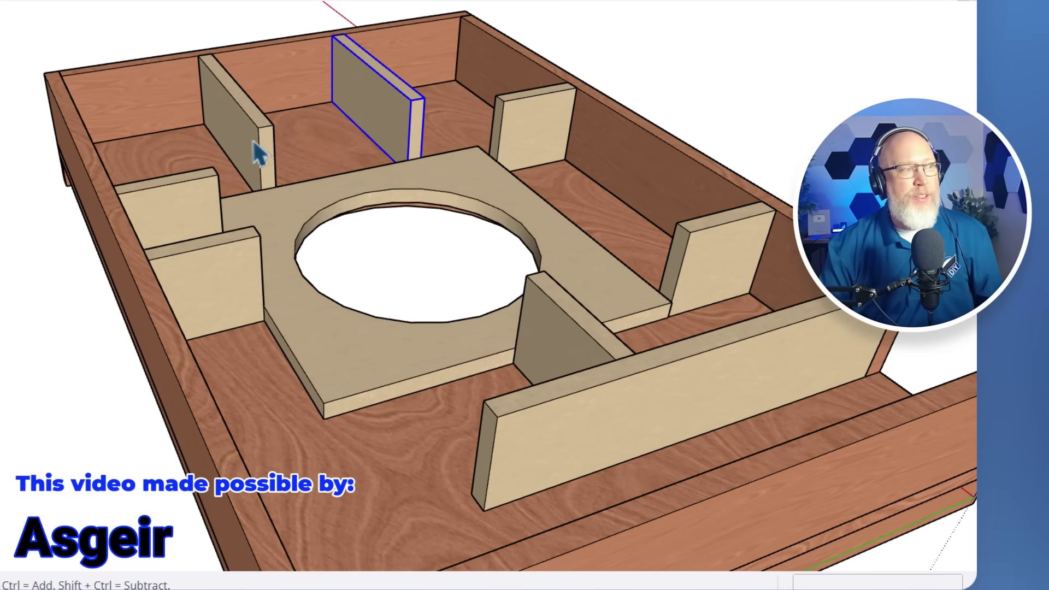
left_click(257, 153)
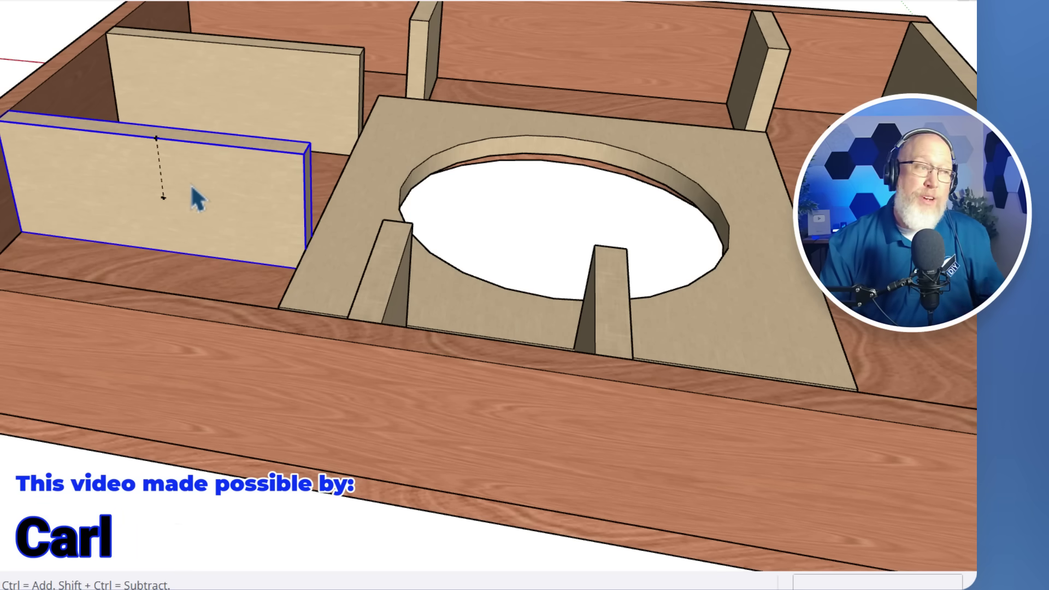
double_click(191, 187)
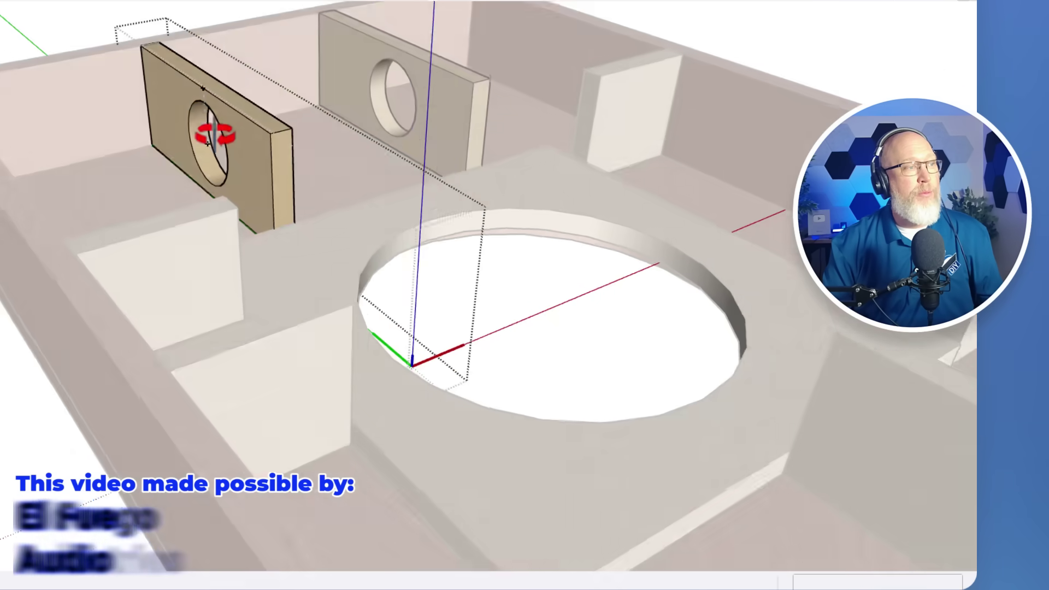
middle_click_drag(215, 133, 671, 162)
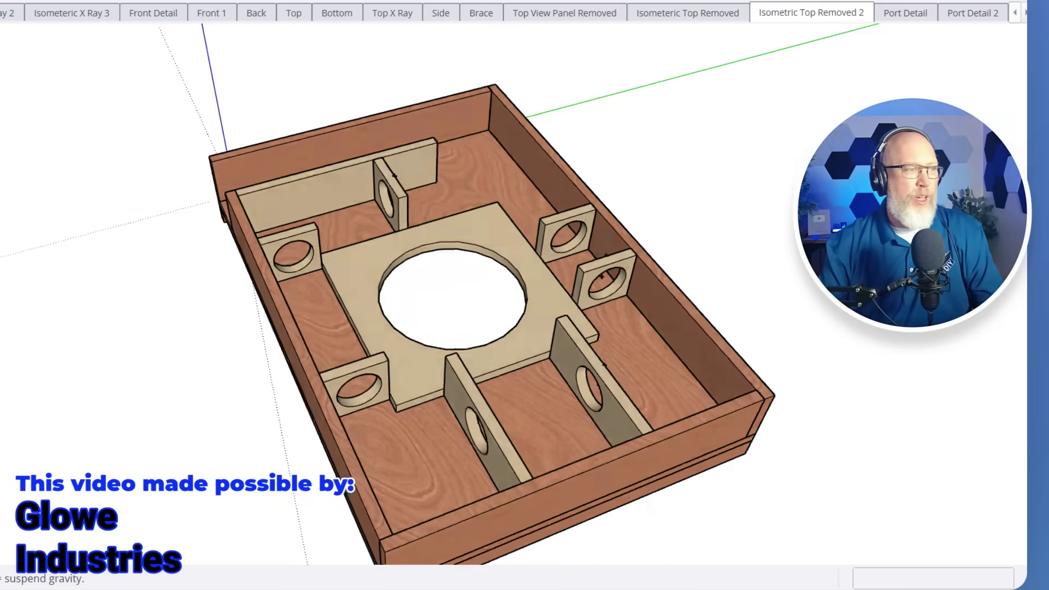
middle_click_drag(664, 265, 522, 362)
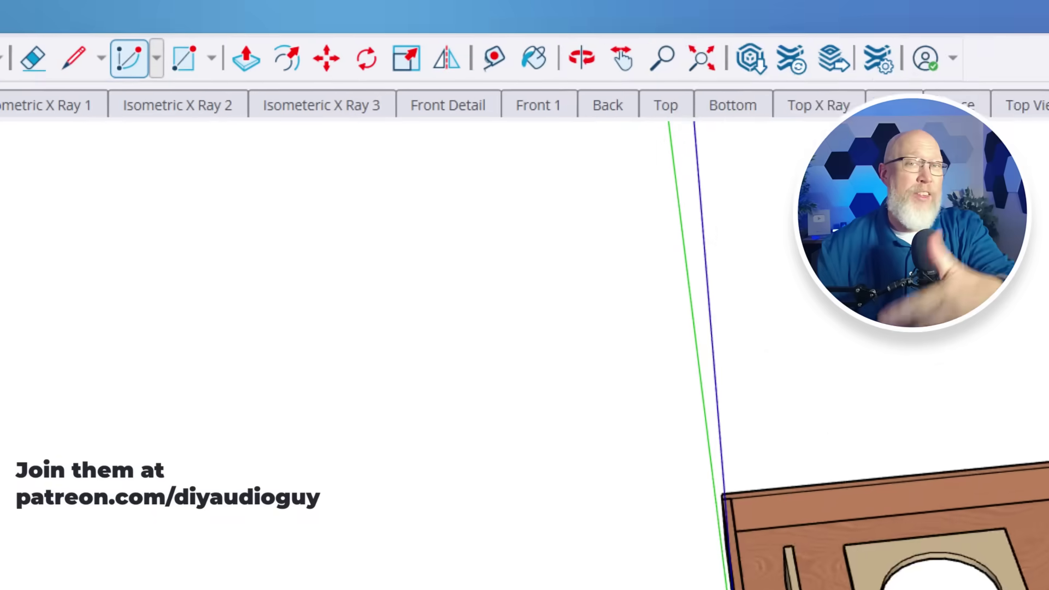
Draw a 90° pie of 3.75-inch radius and group the extruded quarter-round solid.
left_click(263, 128)
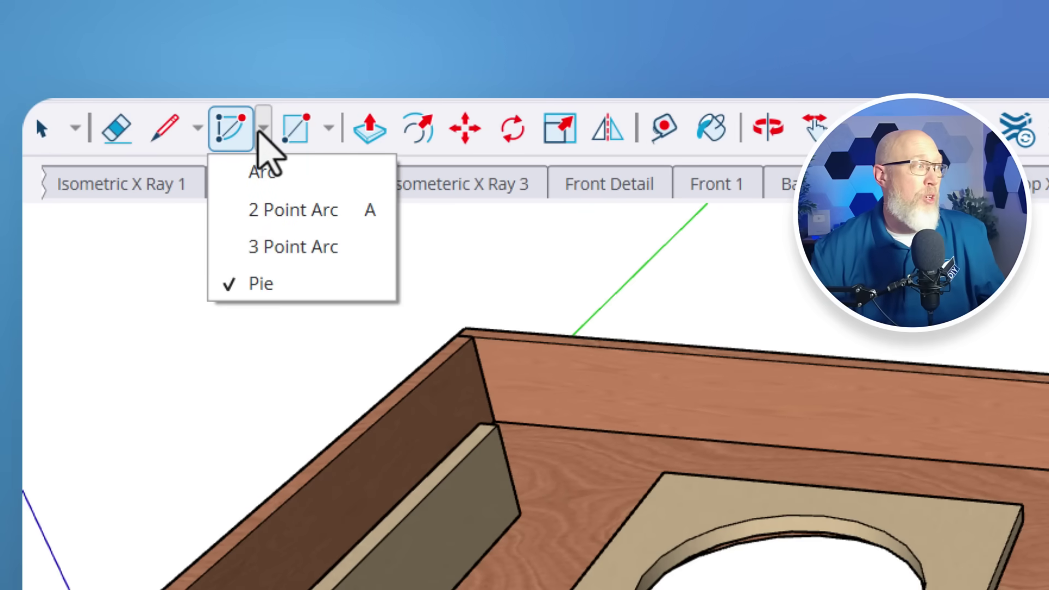
left_click(262, 293)
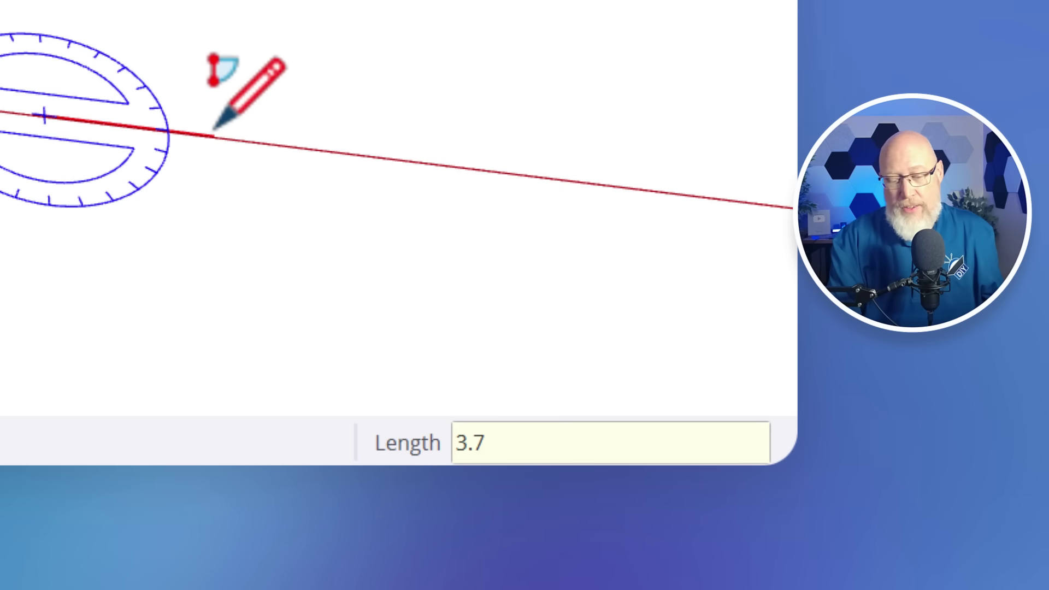
type("75")
key("Return")
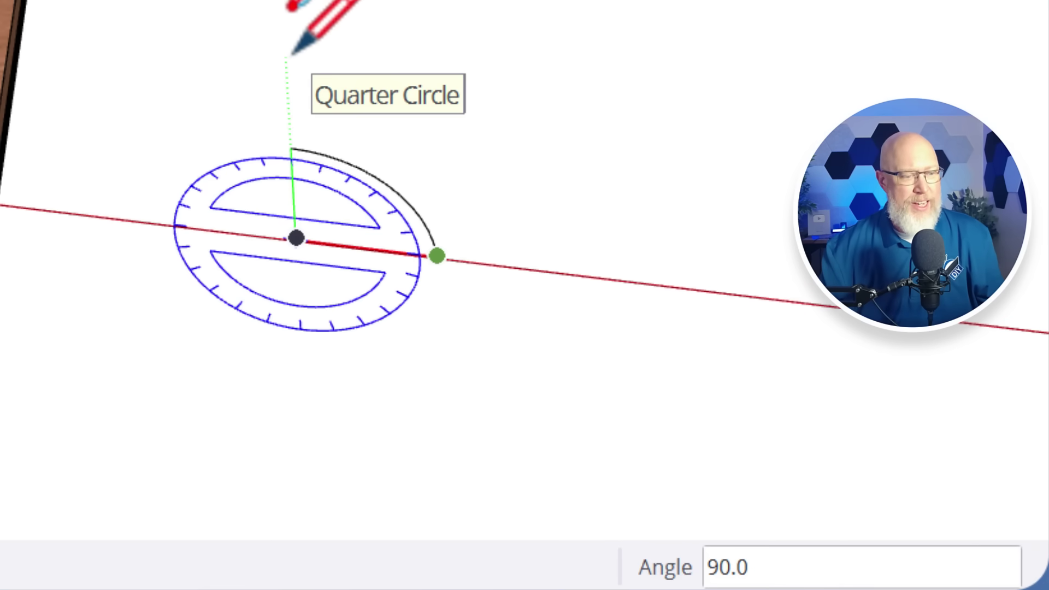
type("90")
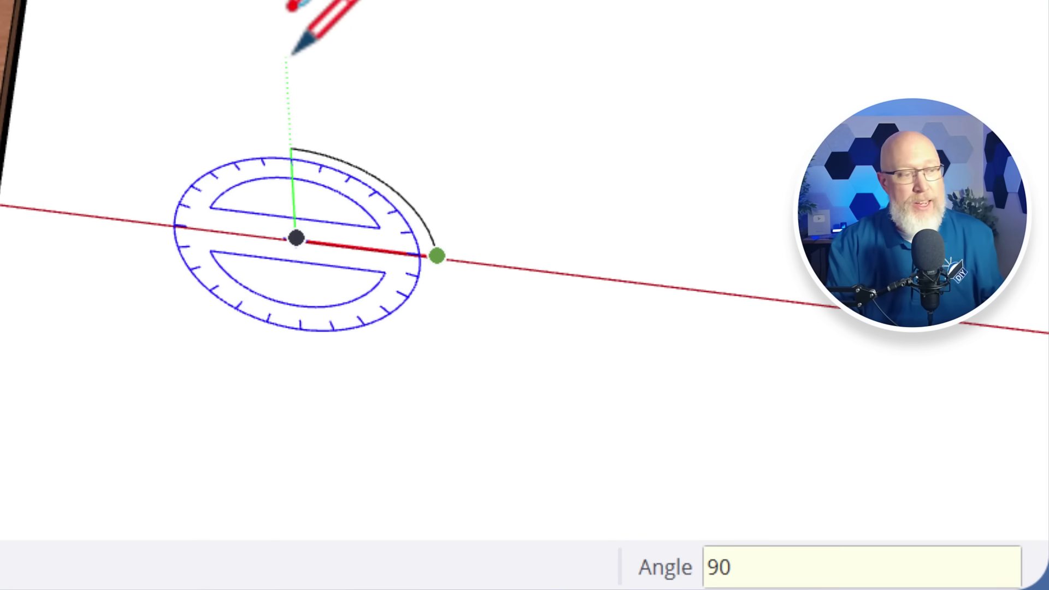
key("Return")
left_click_drag(527, 356, 281, 11)
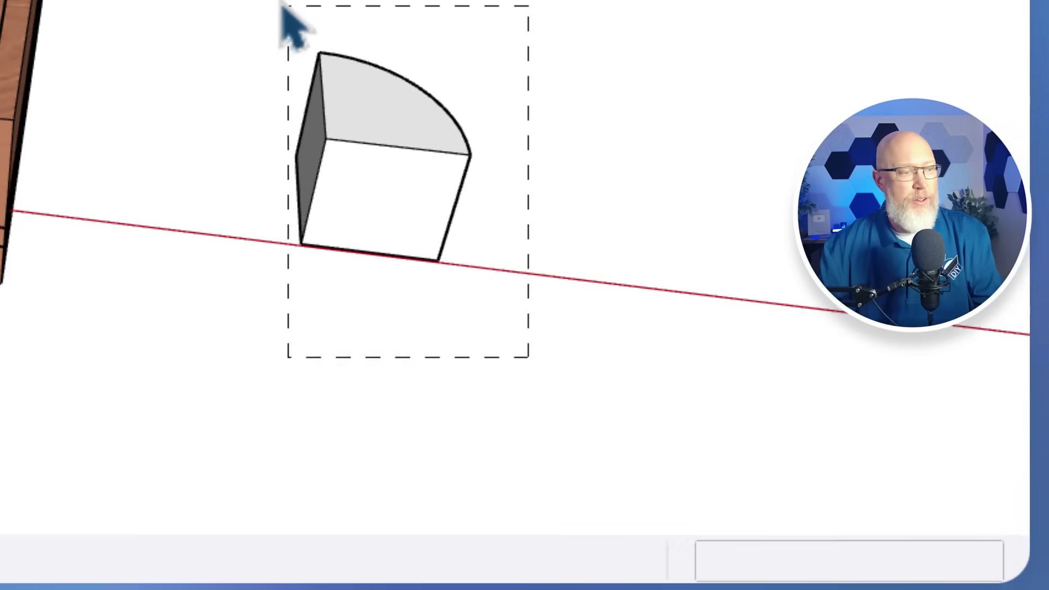
right_click(360, 94)
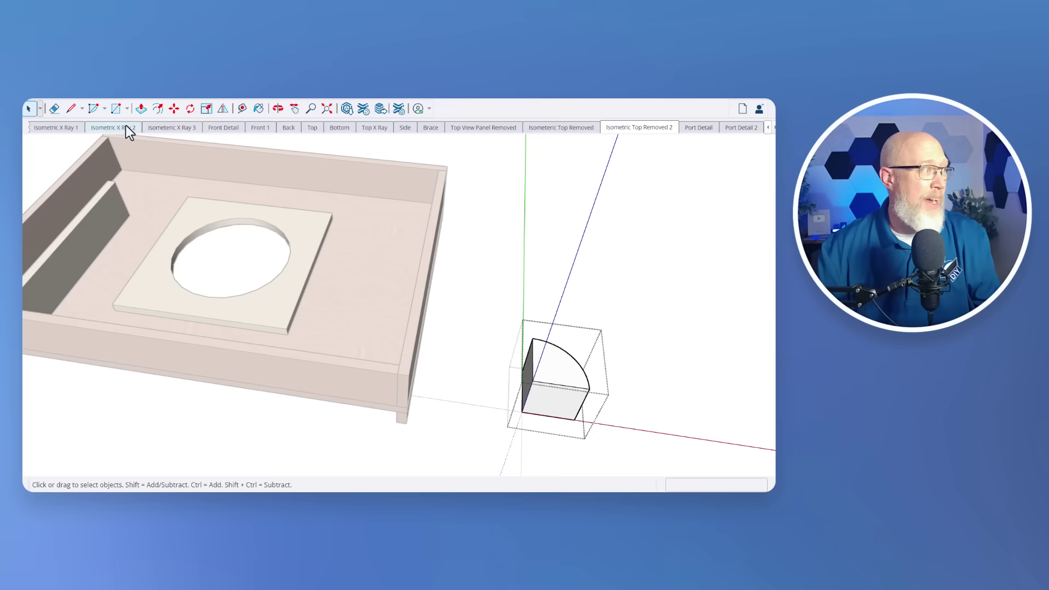
Draw a 3" quarter pie at the block's corner and push its inner face down into the block.
left_click(105, 109)
left_click(104, 162)
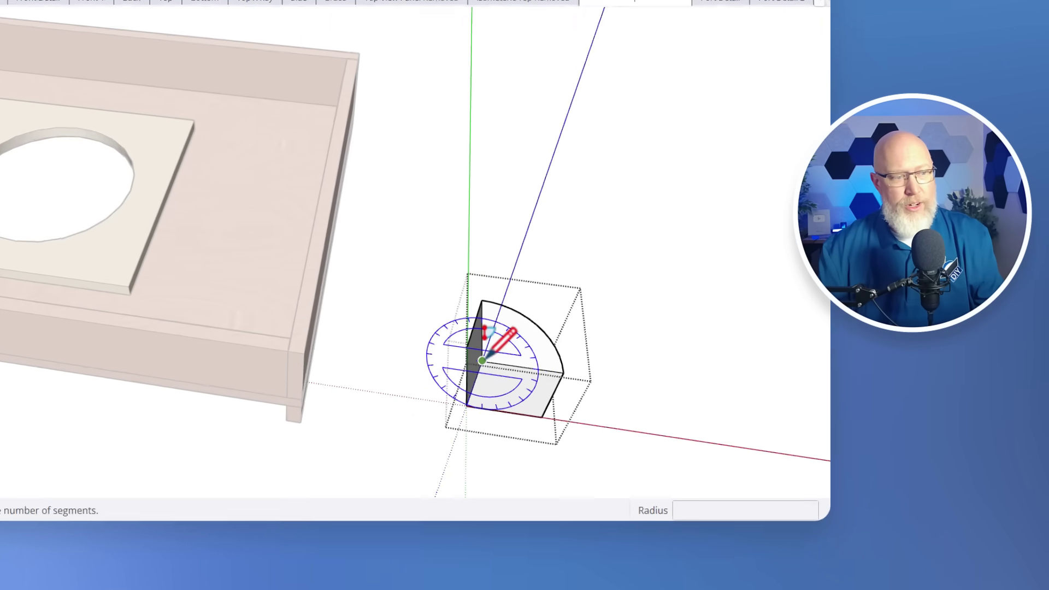
left_click(532, 380)
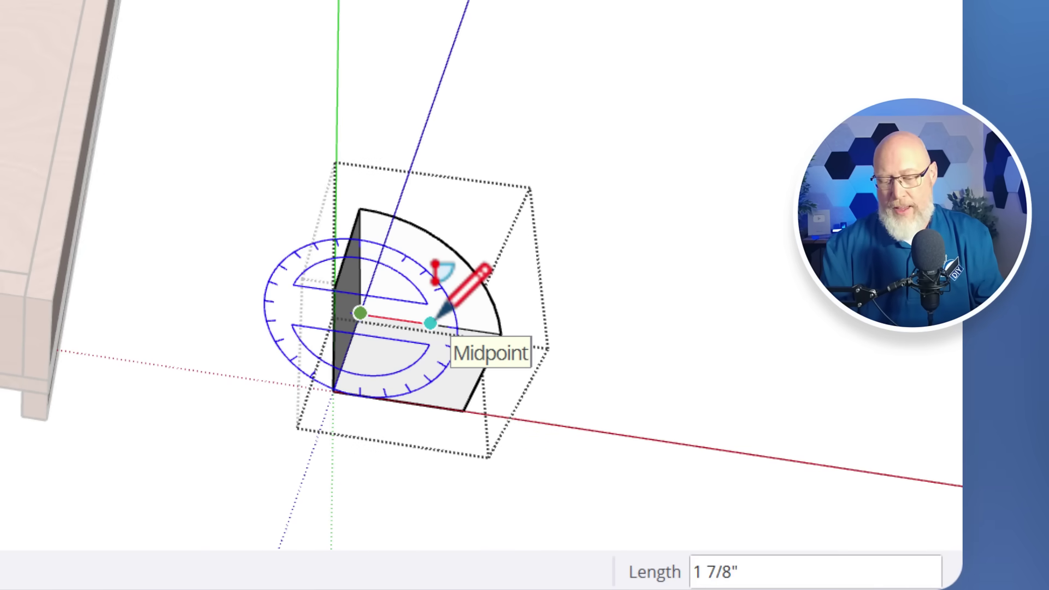
type("3")
key("Return")
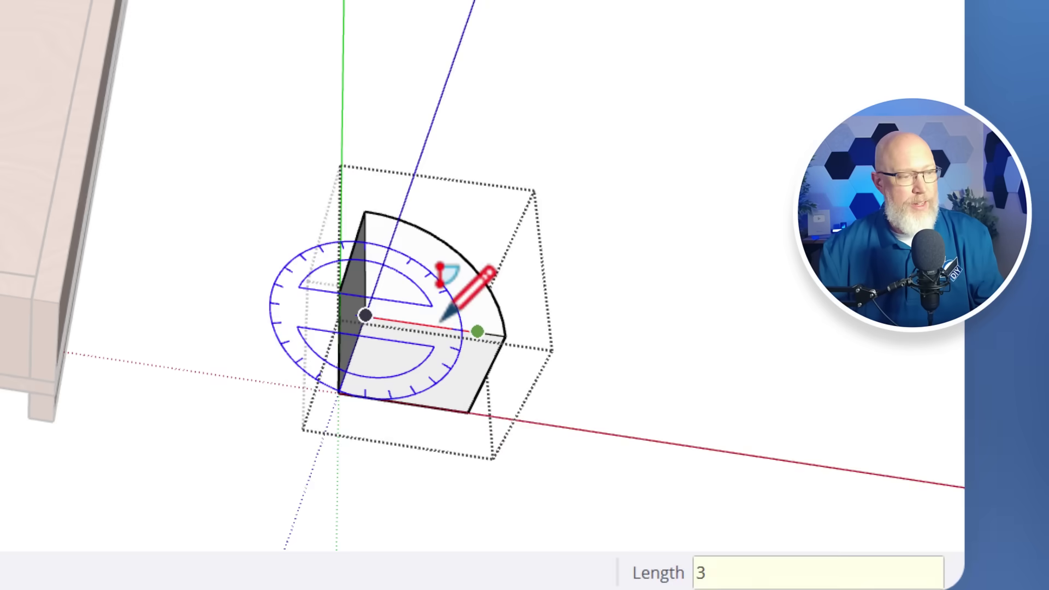
left_click(486, 304)
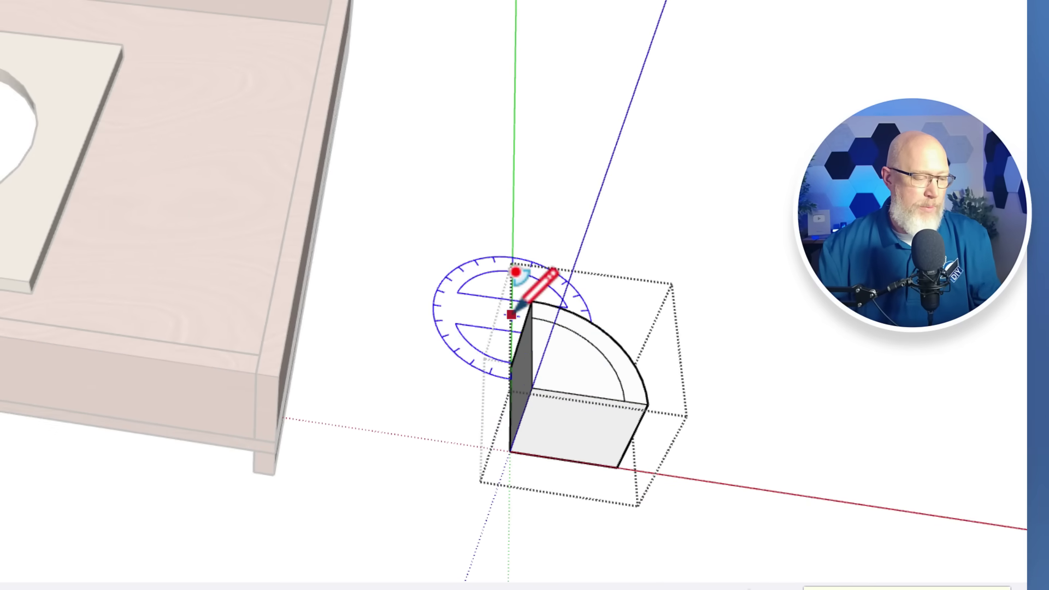
key("p")
left_click(552, 350)
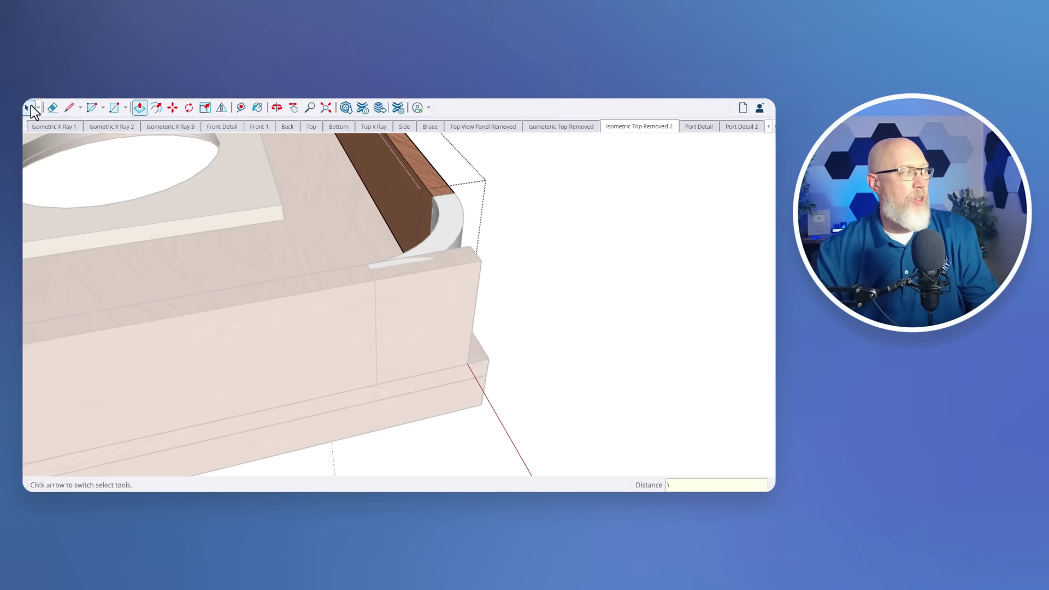
Push the side board's end back so it meets the curved corner wall.
left_click(30, 111)
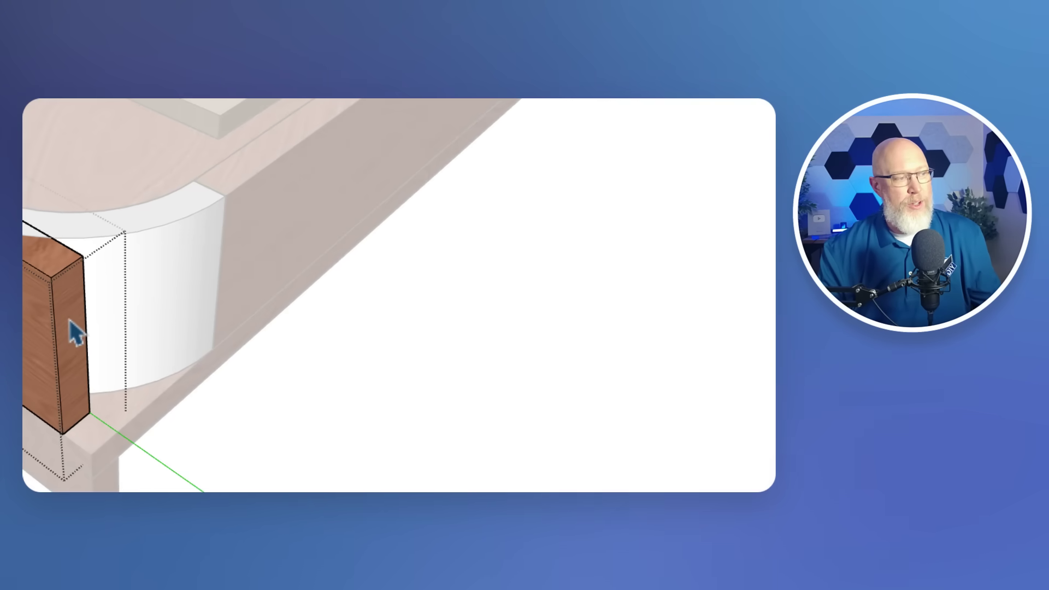
middle_click_drag(75, 330, 473, 433)
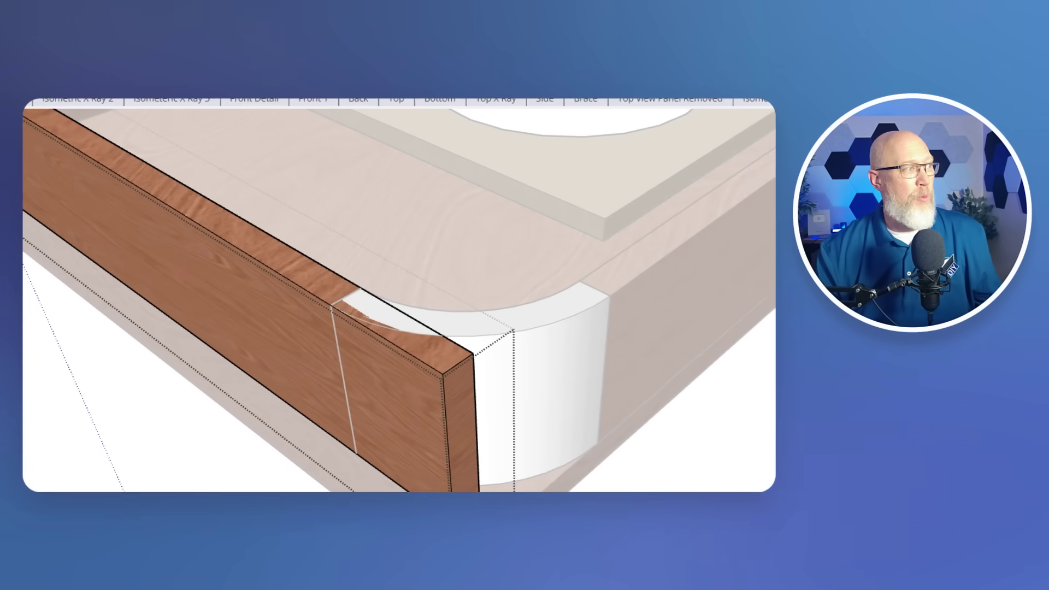
key("p")
middle_click_drag(339, 344, 365, 265)
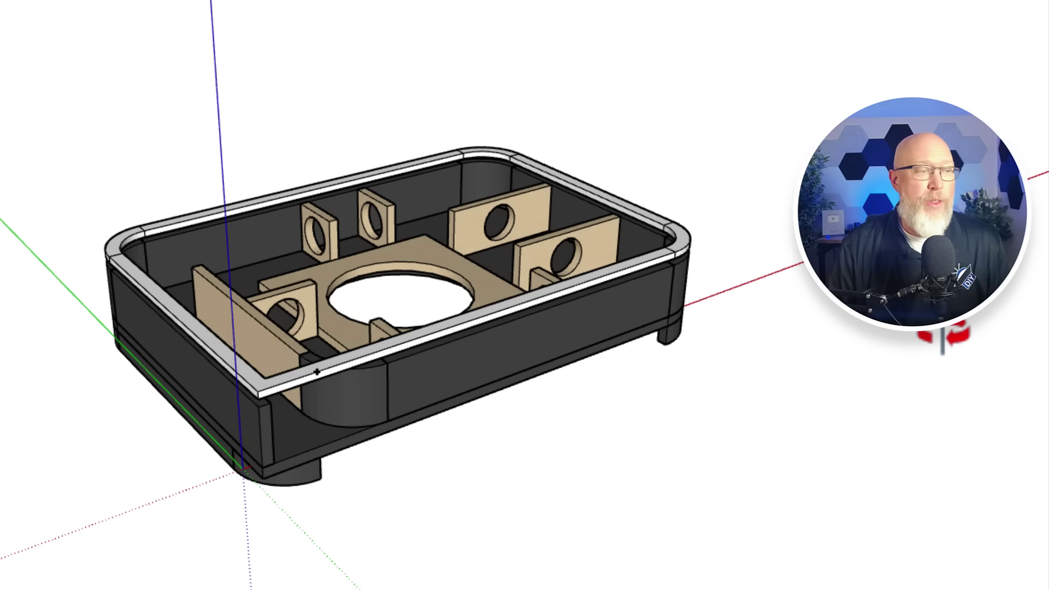
Orbit around the black enclosure, from the underside to the whole wood-topped box.
middle_click_drag(945, 335, 494, 224)
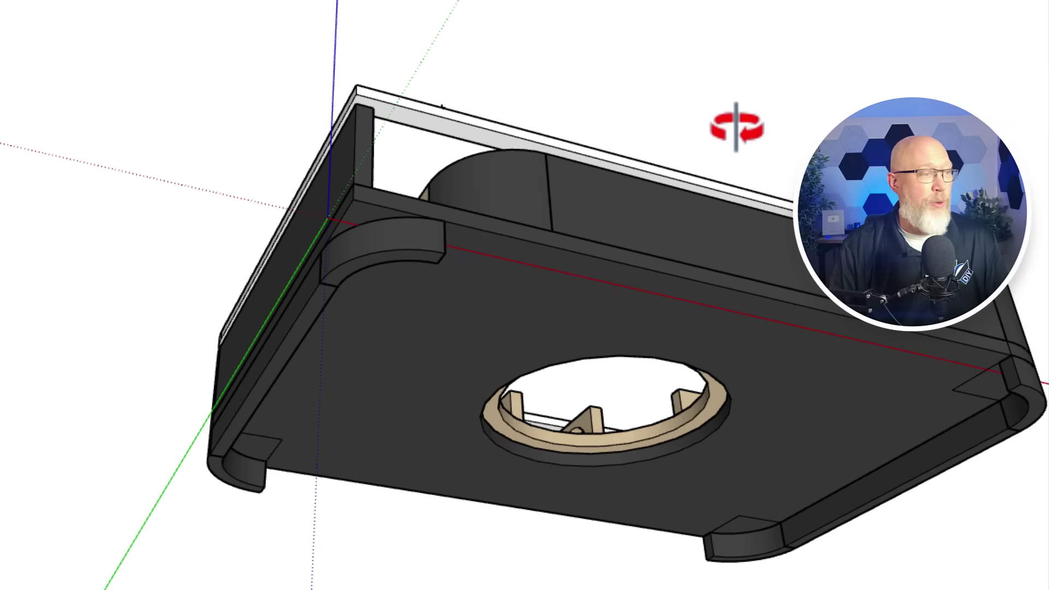
middle_click_drag(737, 127, 203, 381)
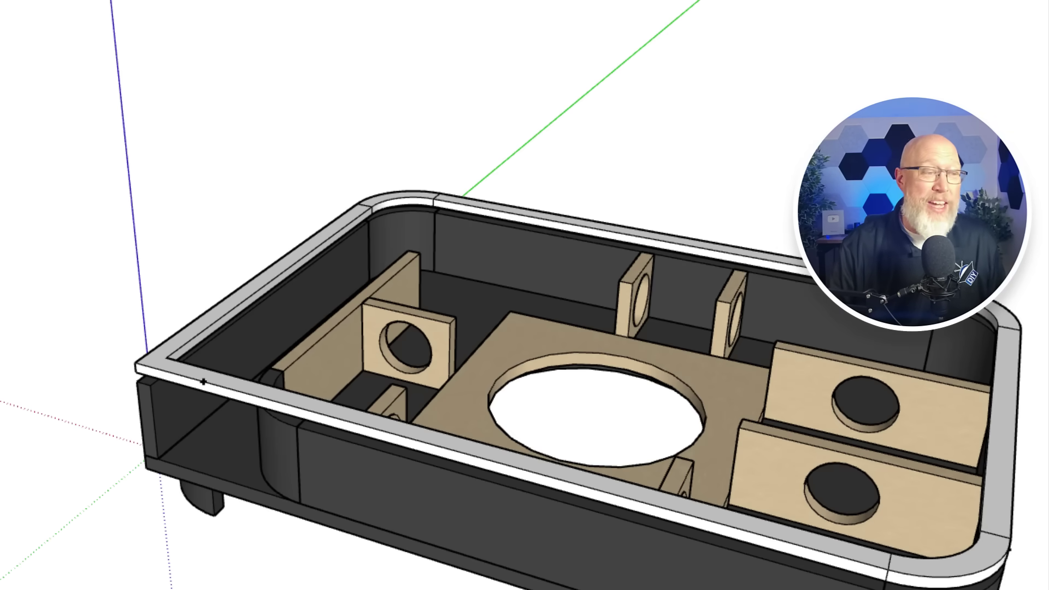
middle_click_drag(203, 381, 627, 63)
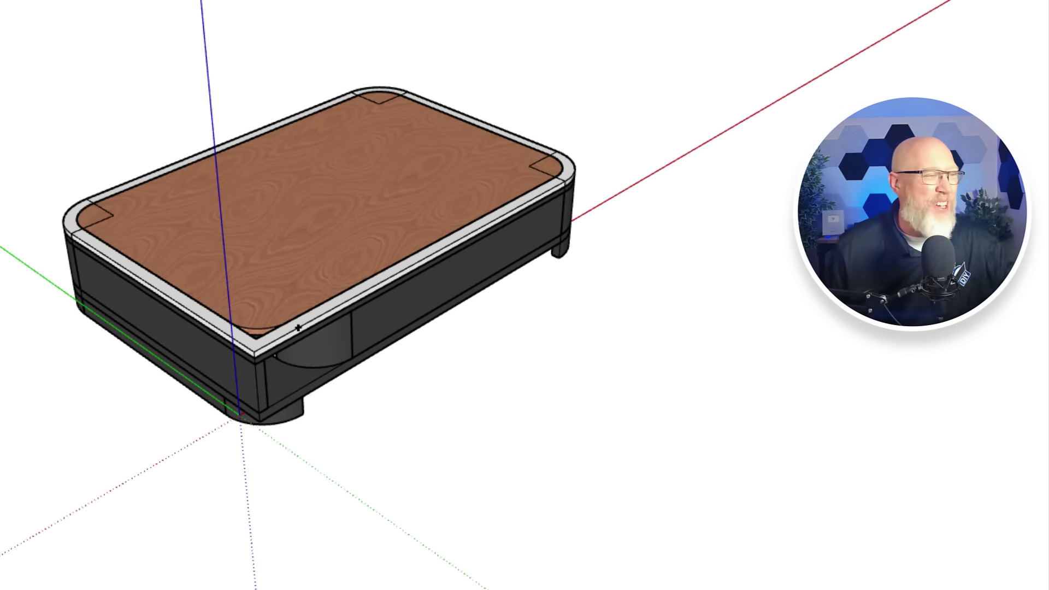
middle_click_drag(298, 327, 315, 348)
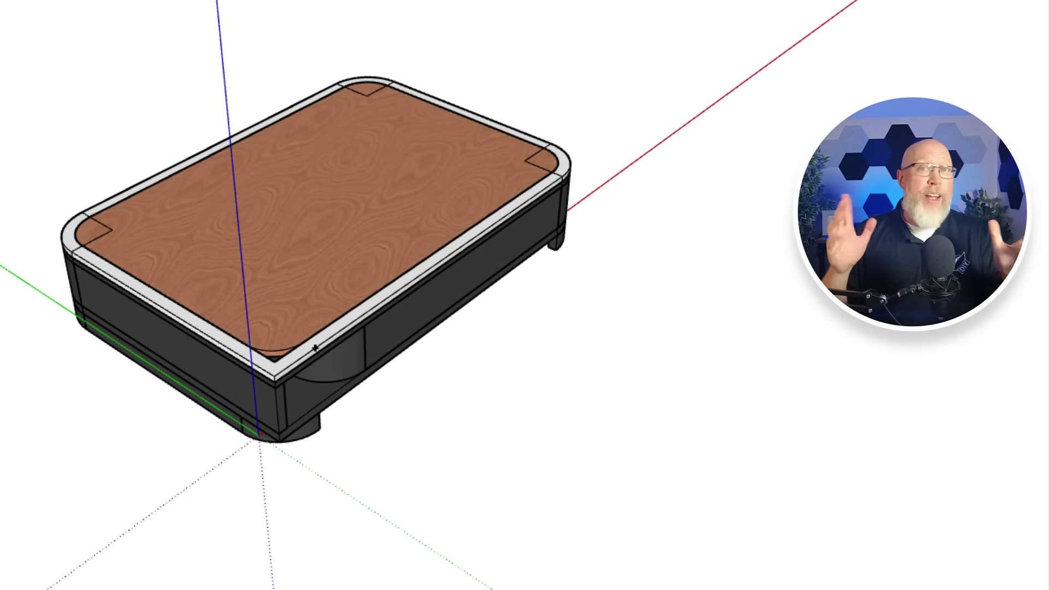